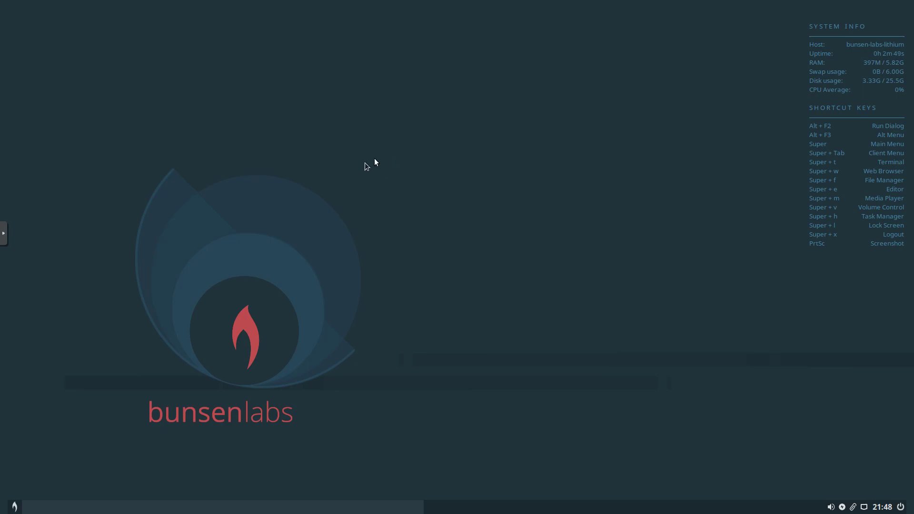
Open and close the main menu, then the clipboard manager's panel options.
click(17, 508)
click(16, 507)
click(853, 508)
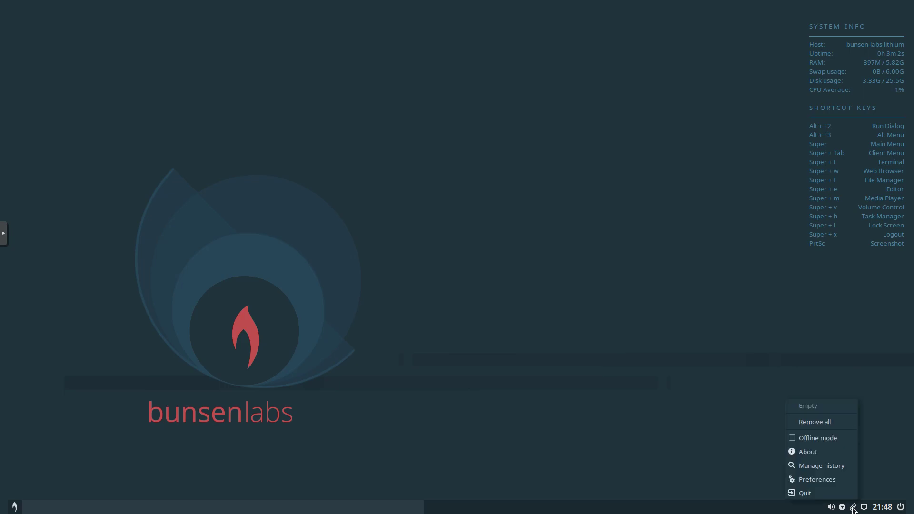
click(854, 509)
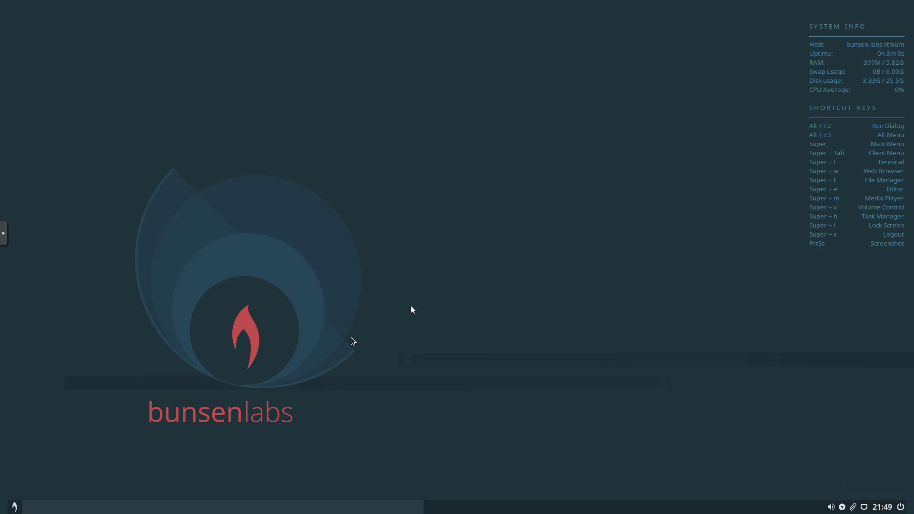
Launch a terminal from the desktop root menu and close it with the exit command.
right_click(377, 193)
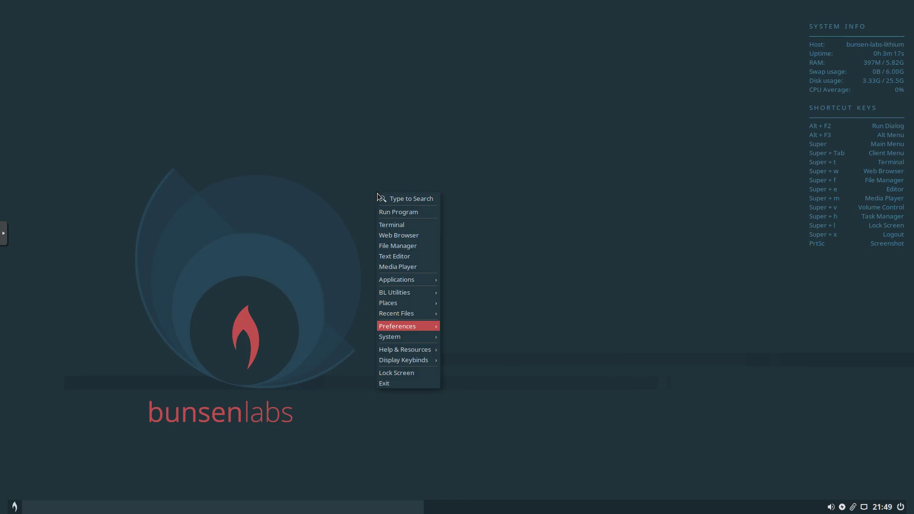
click(393, 225)
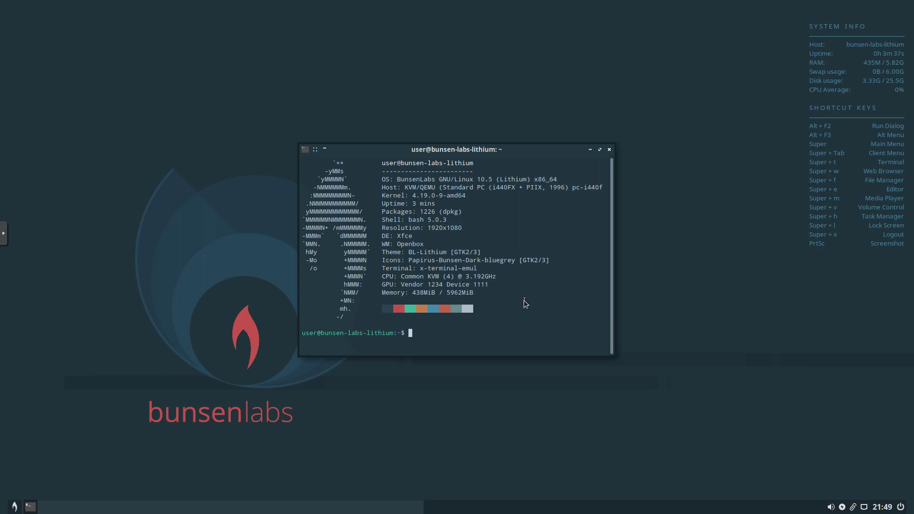
text(exit)
key(Return)
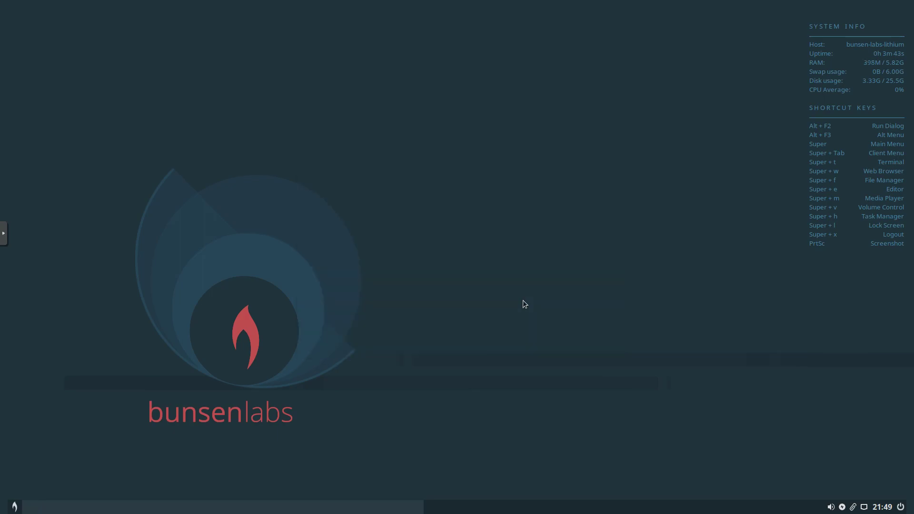
Launch Galculator from Applications > Accessories in the main menu, then reopen the menu.
click(14, 506)
mouse_move(34, 403)
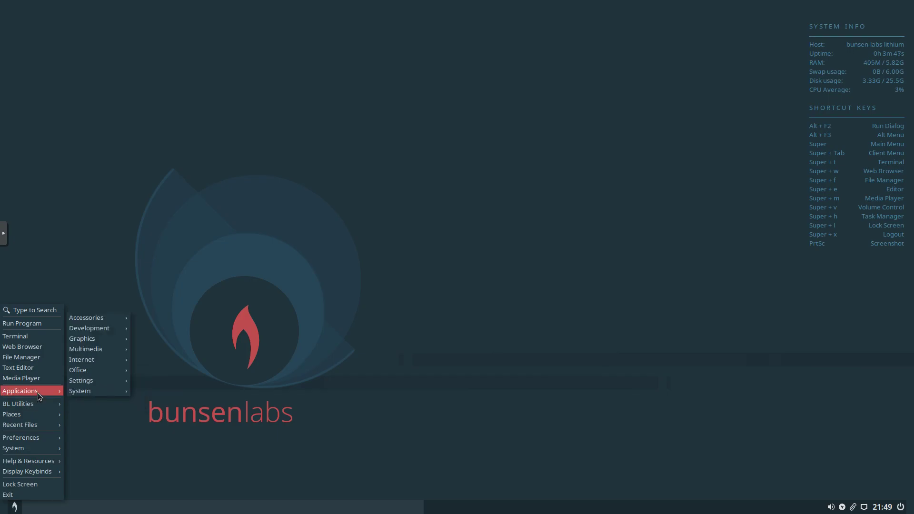
mouse_move(118, 320)
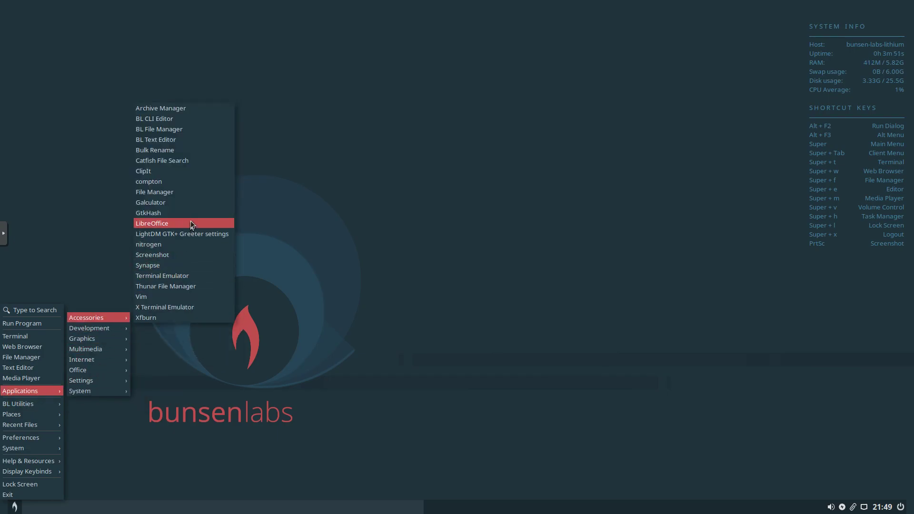
click(191, 205)
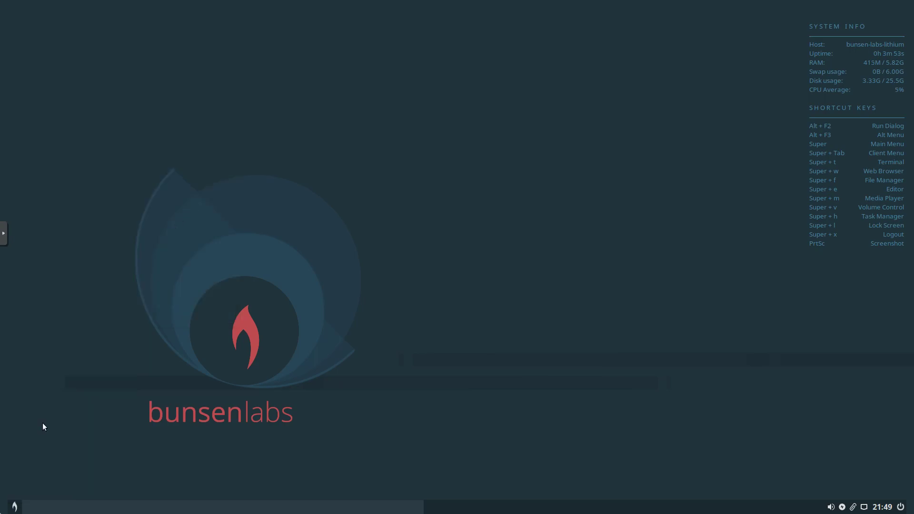
click(13, 507)
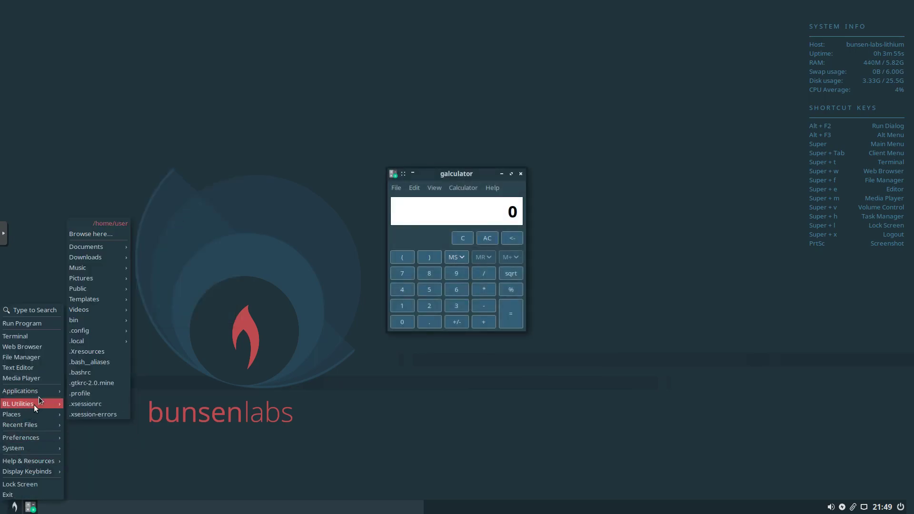
mouse_move(44, 391)
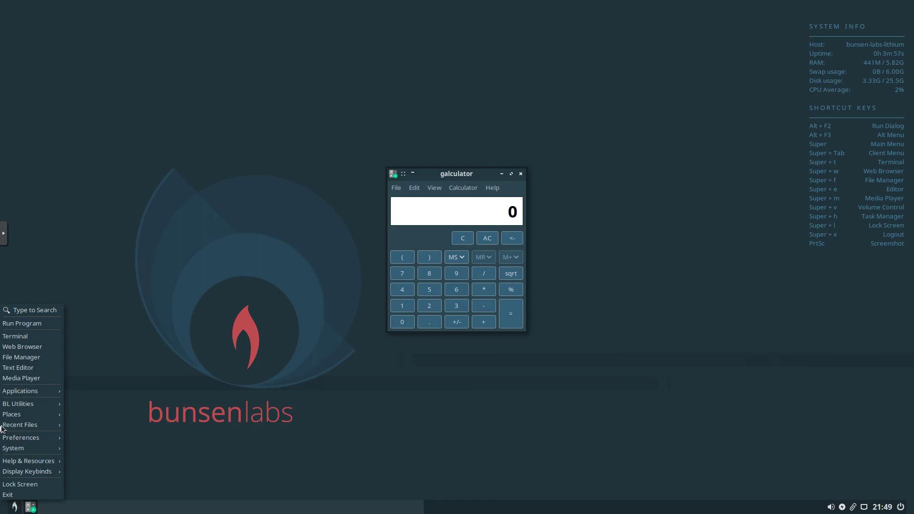
mouse_move(117, 316)
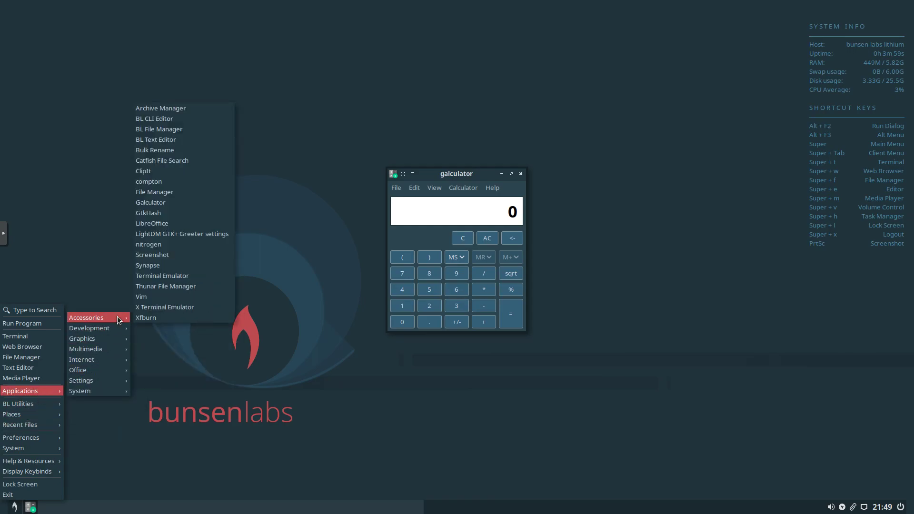
Launch the Thunar file manager and view its Help > About information.
click(184, 194)
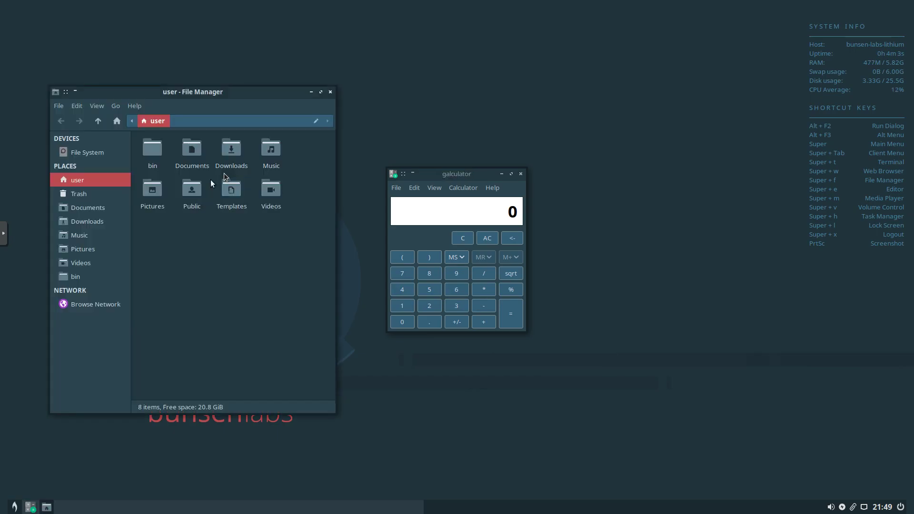
click(270, 148)
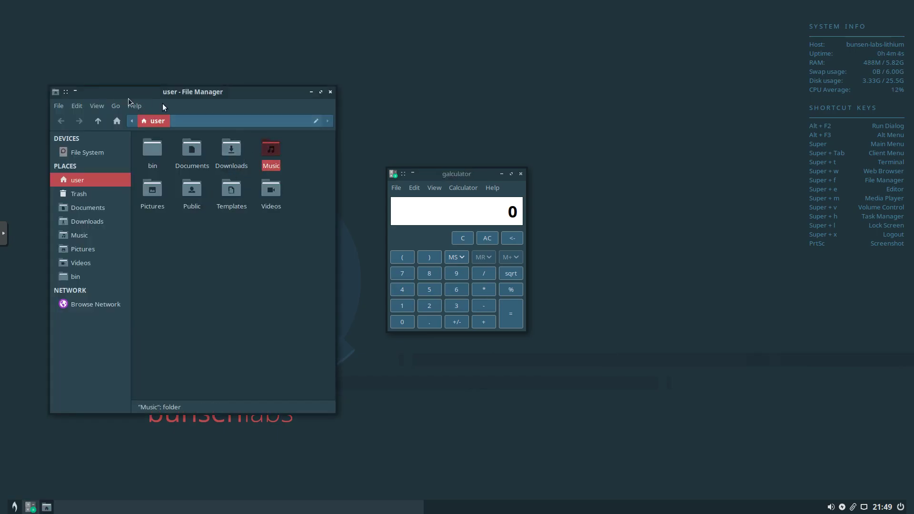
click(133, 106)
click(136, 129)
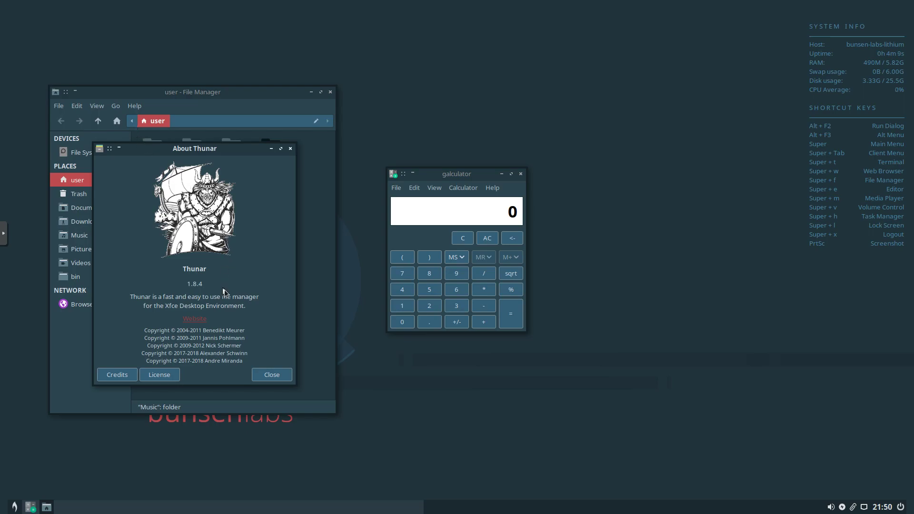
click(270, 371)
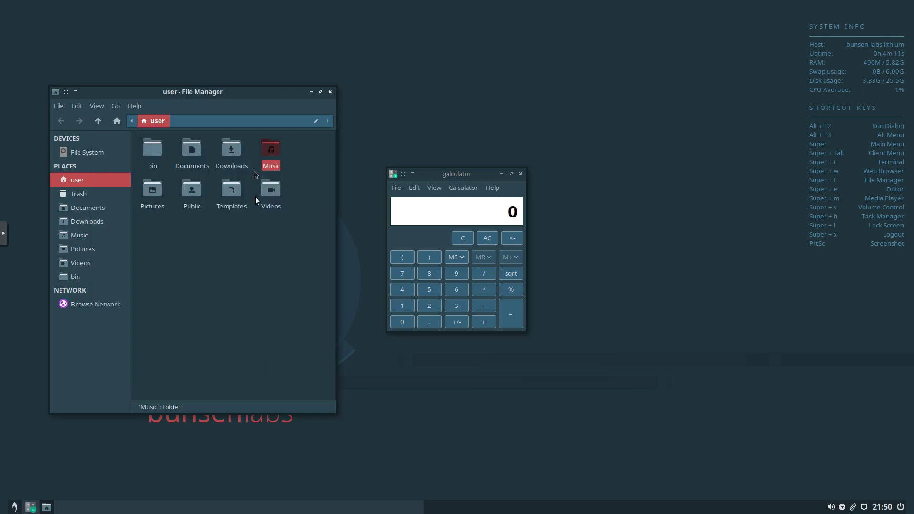
Browse to Downloads/bootstrap-4.0.0/docs/4.0/examples/cover and bring up cover.css's context menu.
double_click(235, 150)
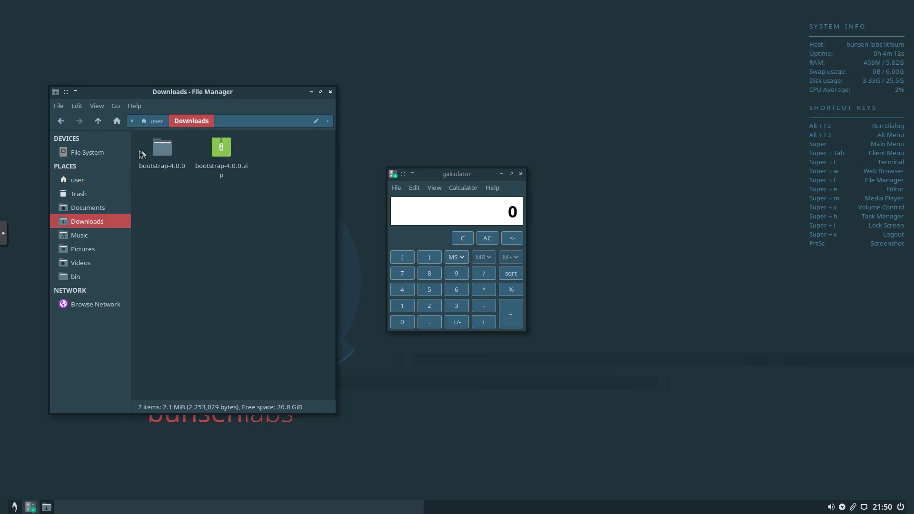
double_click(162, 150)
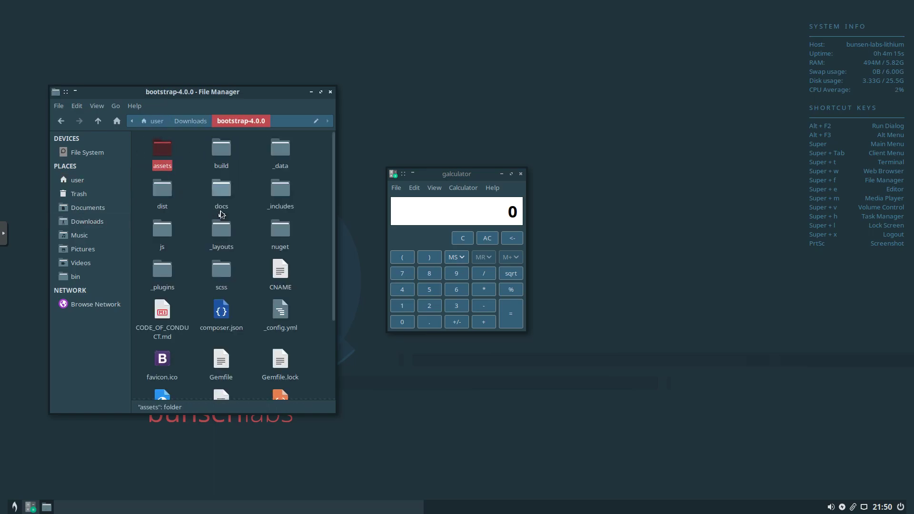
double_click(225, 191)
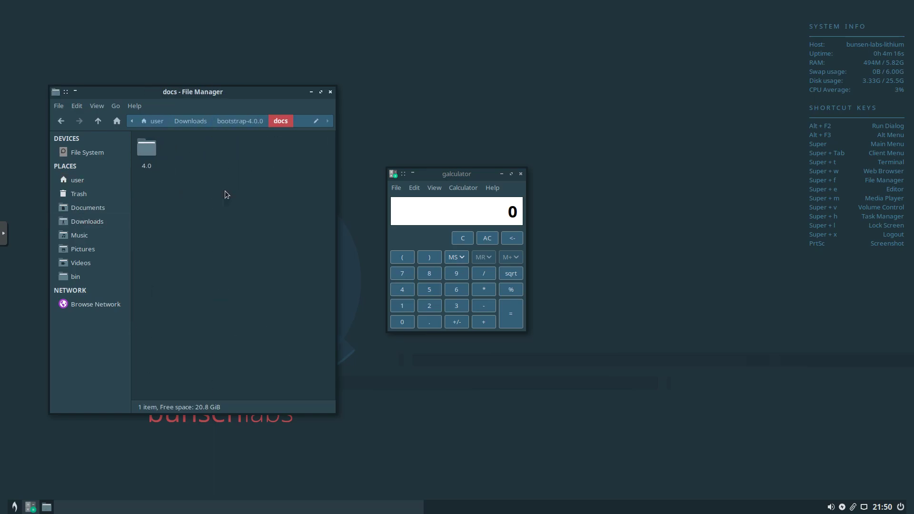
double_click(145, 151)
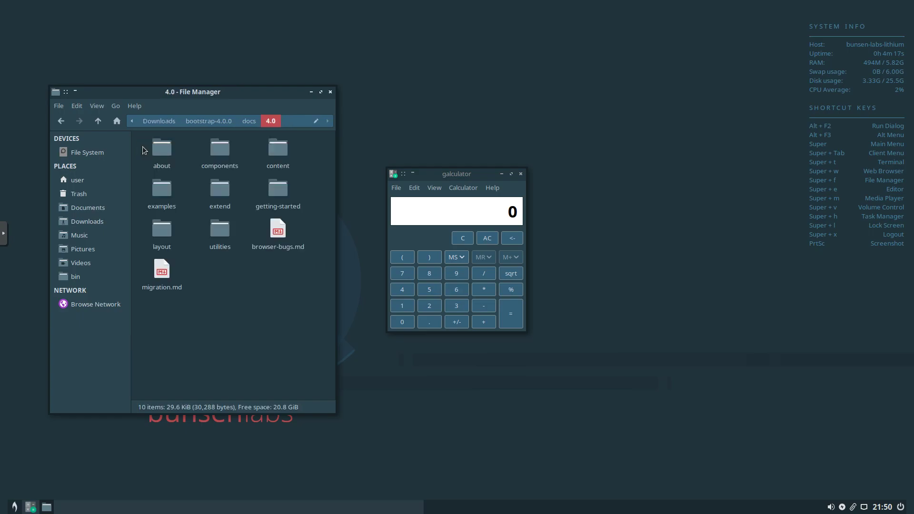
double_click(171, 197)
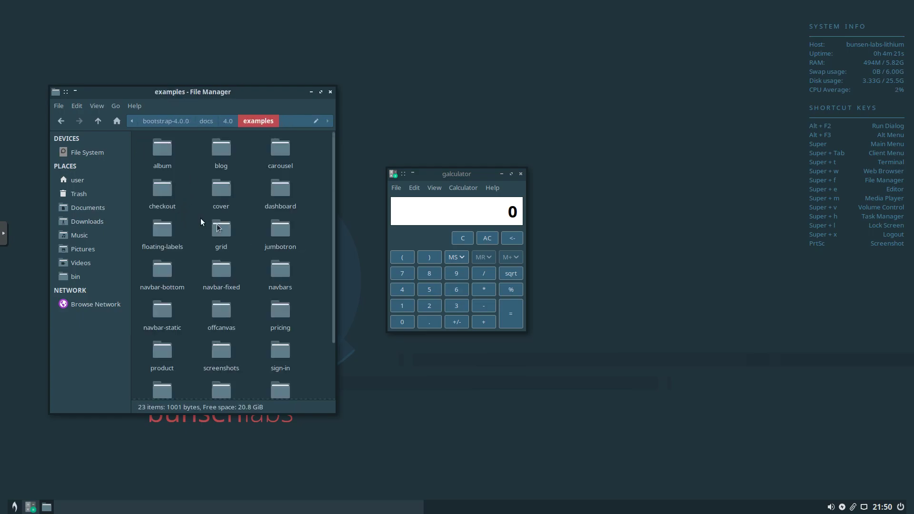
double_click(219, 193)
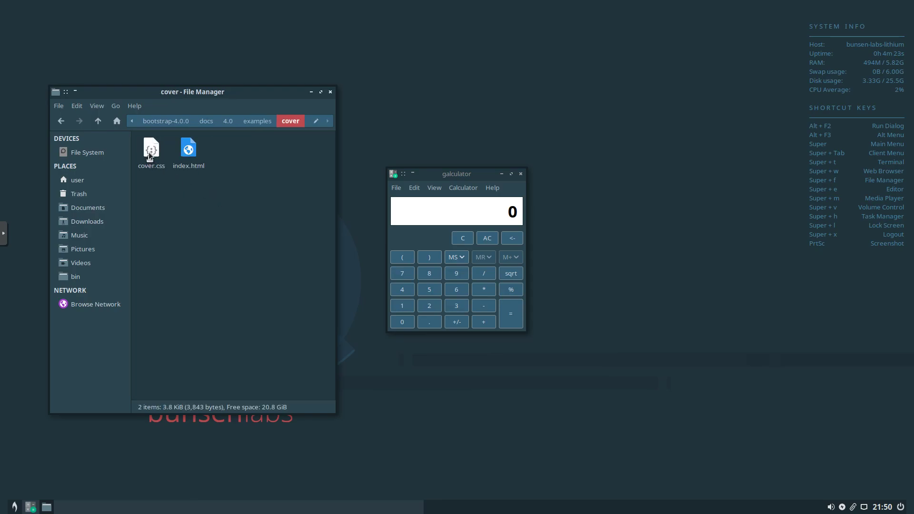
right_click(150, 154)
Open cover.css in Geany, scroll through it, then view the index.html tab.
click(171, 161)
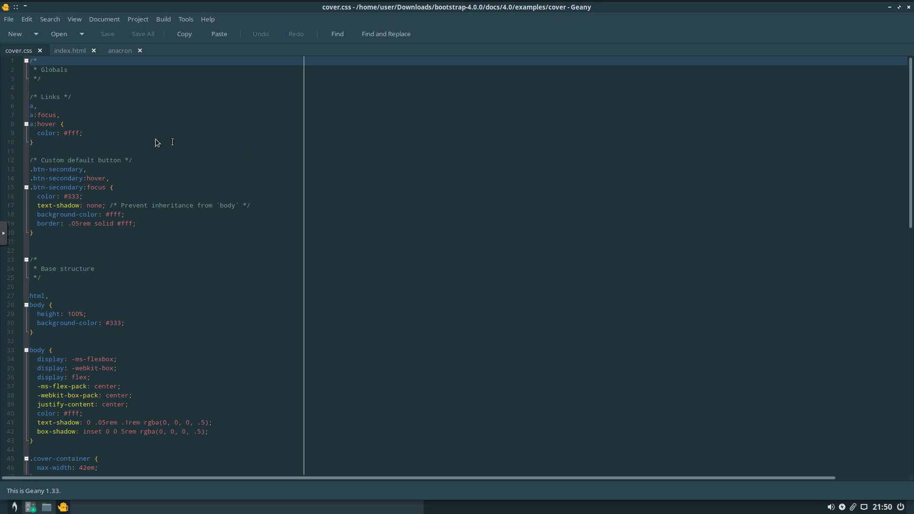
scroll(157, 142, down, 6)
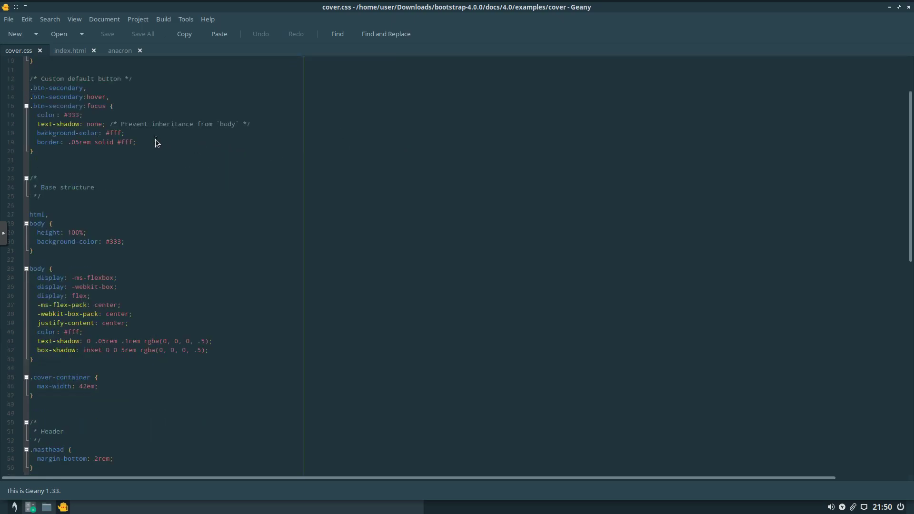
scroll(152, 153, up, 6)
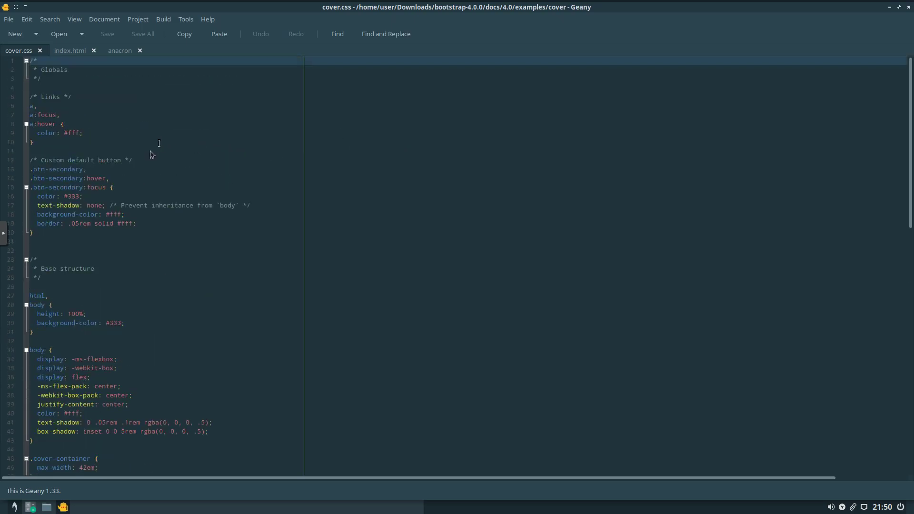
click(77, 55)
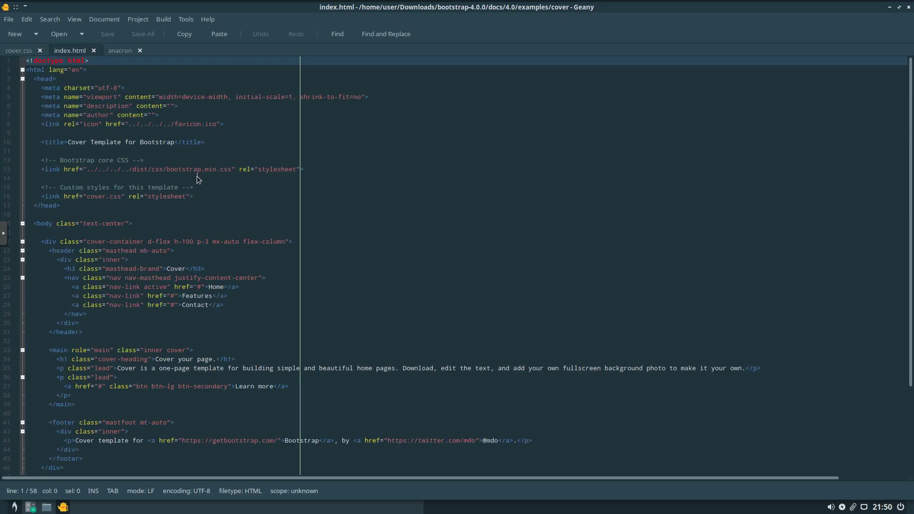
scroll(199, 179, down, 4)
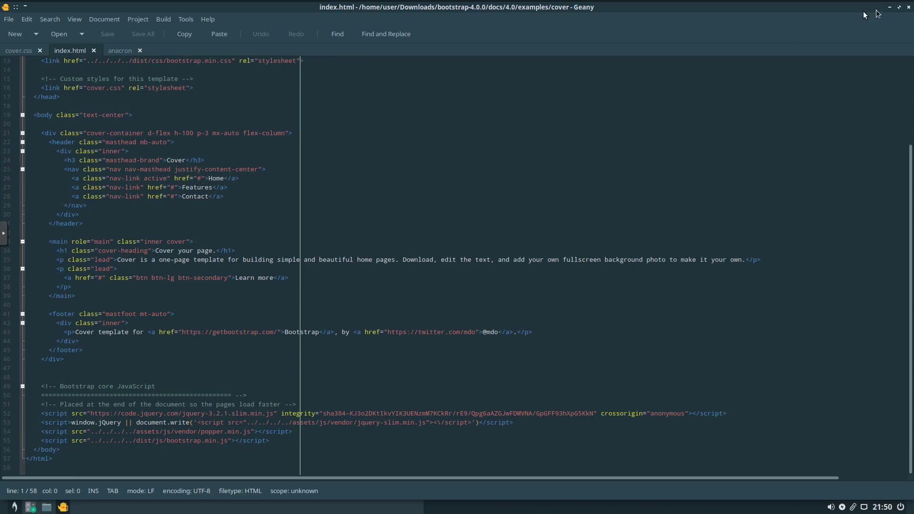
Close Geany and Galculator, then open /etc/cron.d/anacron in Geany and close it.
click(909, 10)
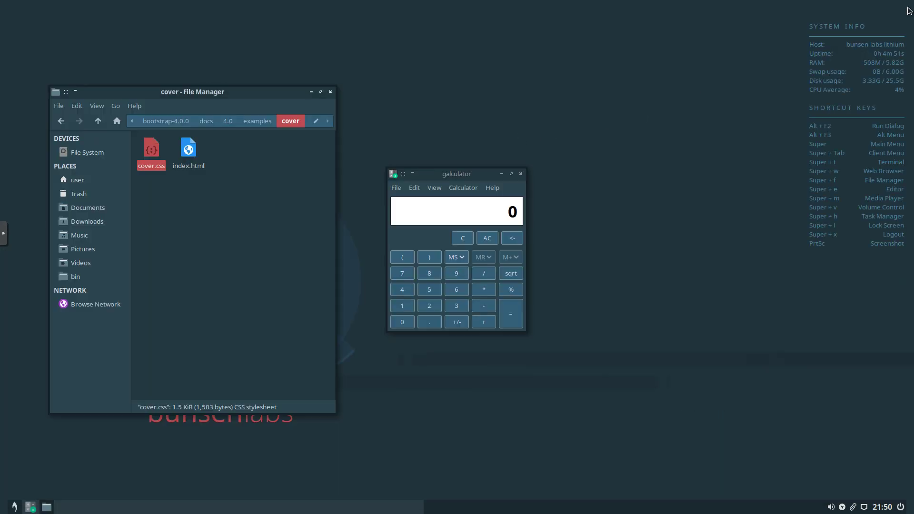
click(522, 175)
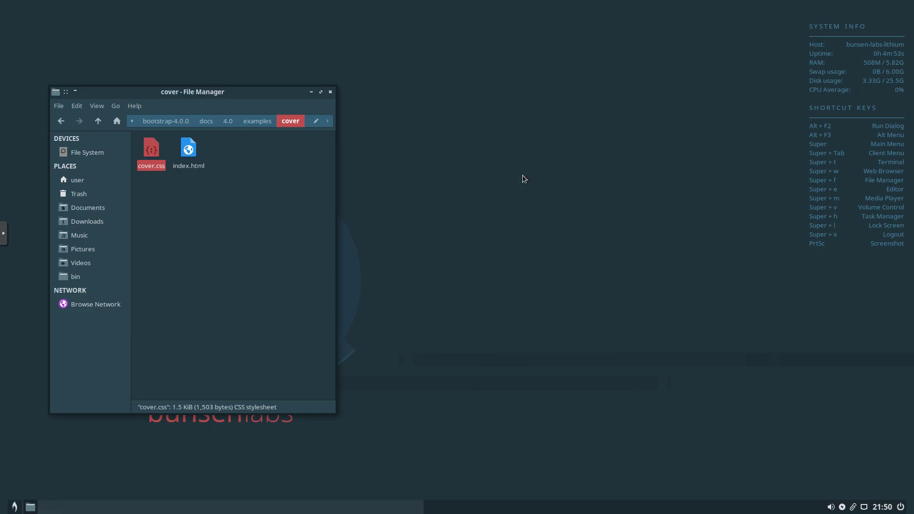
click(92, 156)
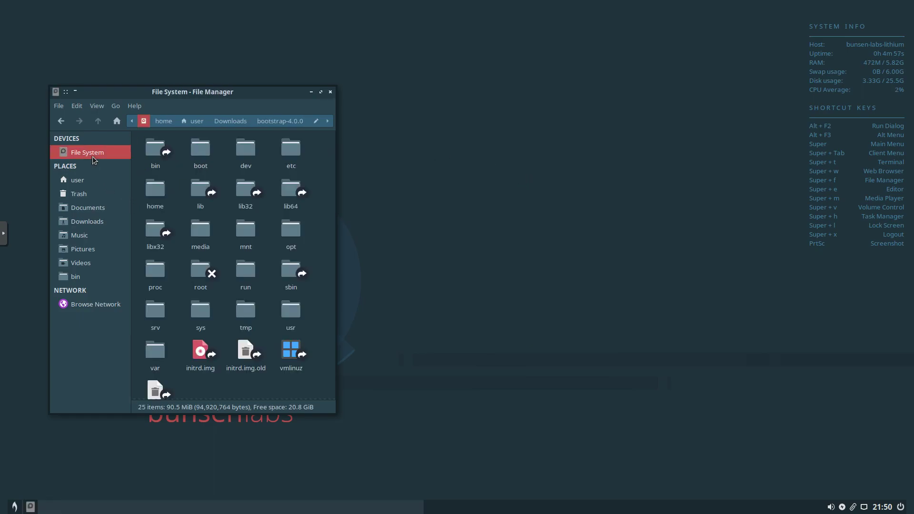
double_click(291, 145)
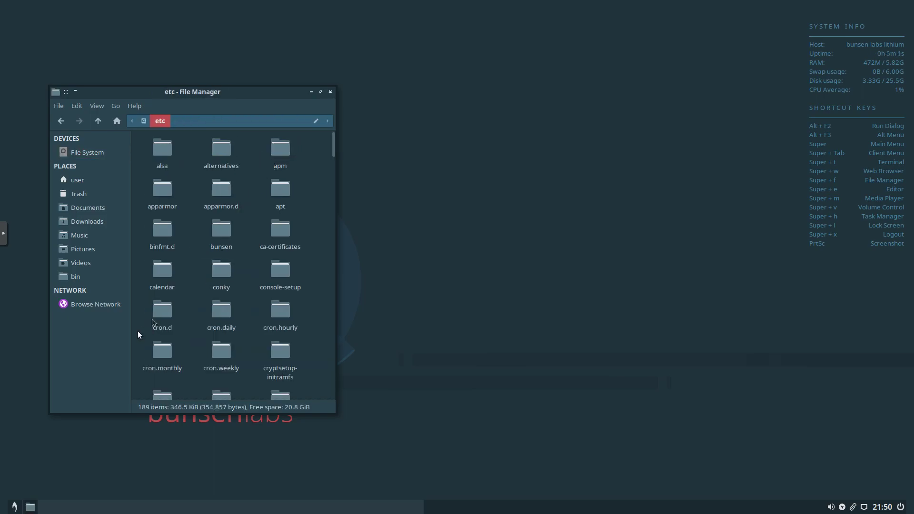
double_click(164, 310)
click(148, 155)
double_click(148, 155)
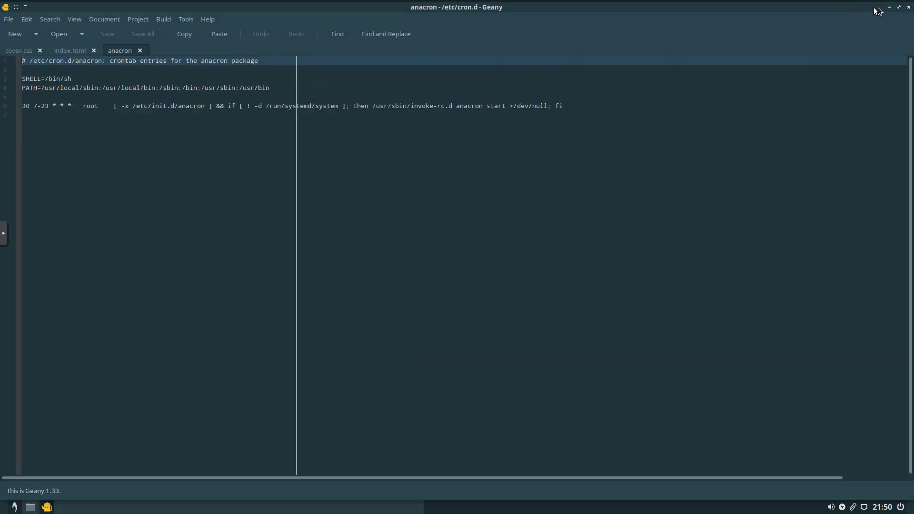
click(909, 7)
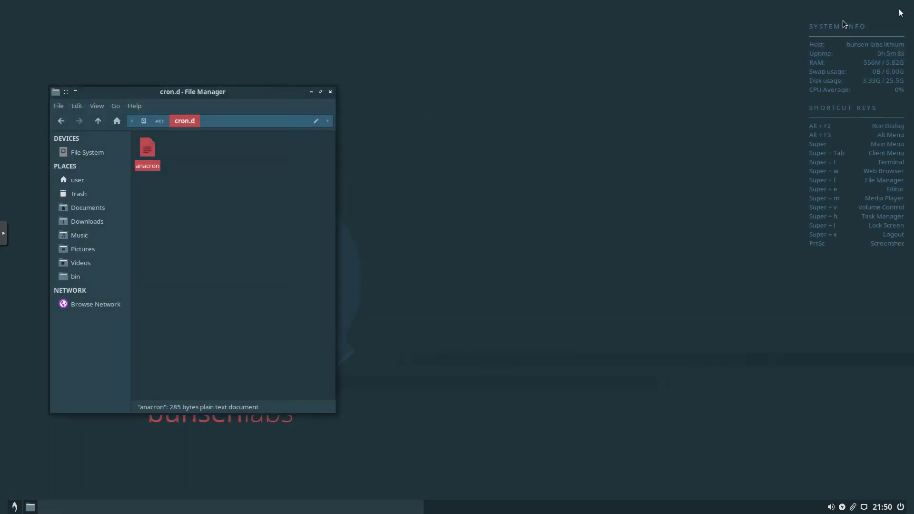
Close the file manager, then launch Synapse from Applications > Accessories and dismiss it.
click(333, 90)
click(15, 507)
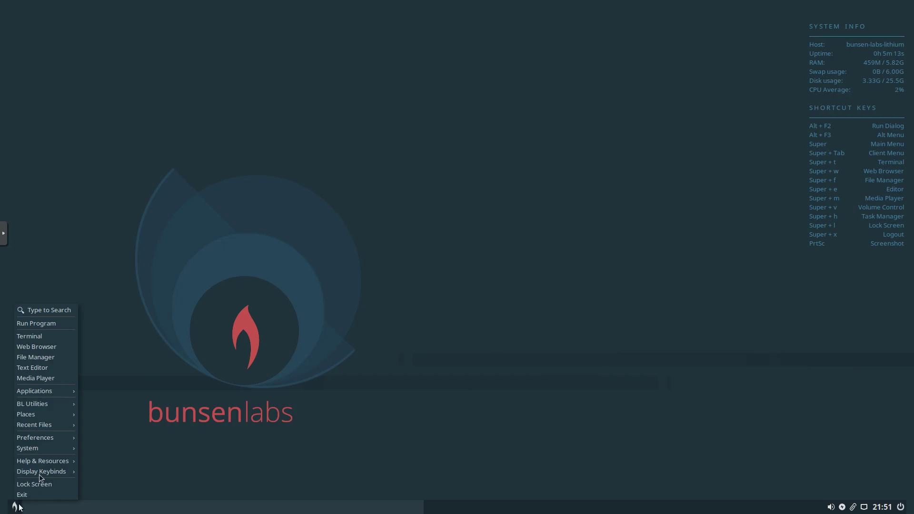
mouse_move(60, 391)
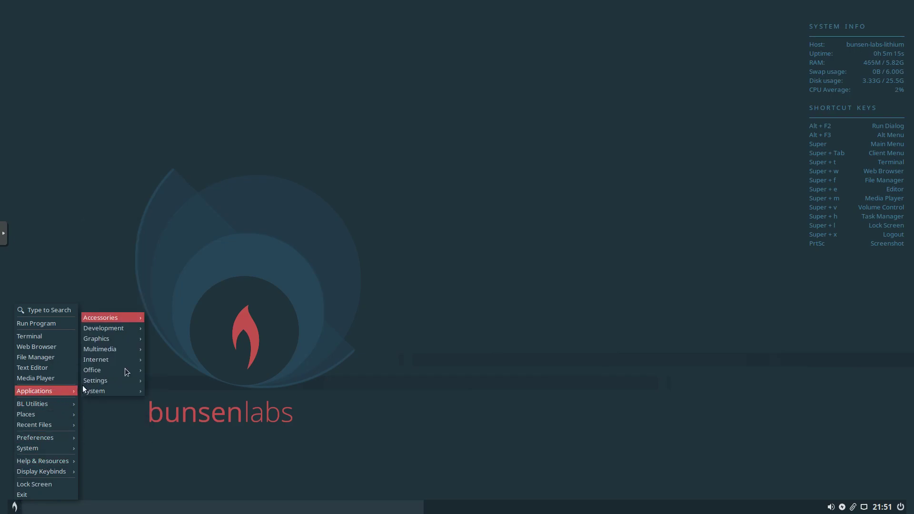
mouse_move(136, 328)
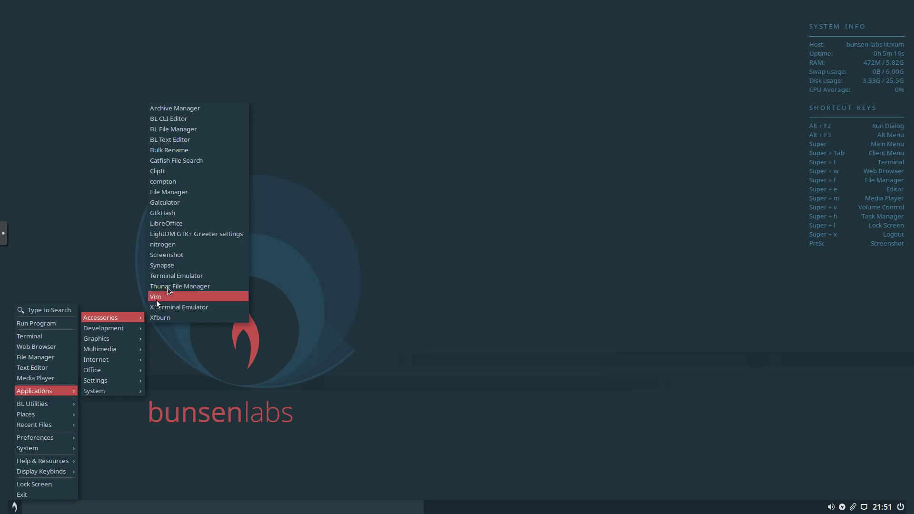
click(175, 269)
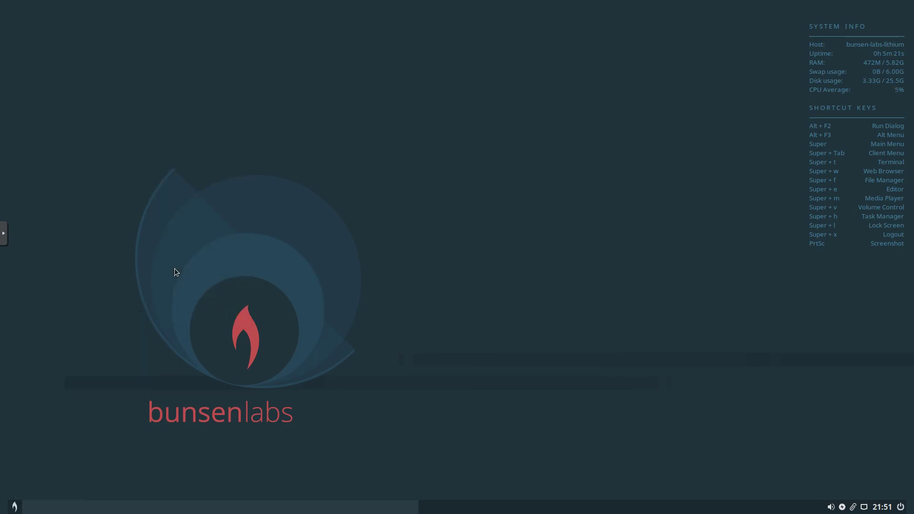
click(267, 296)
Launch VLC media player from Applications > Multimedia and close it.
click(14, 506)
mouse_move(8, 437)
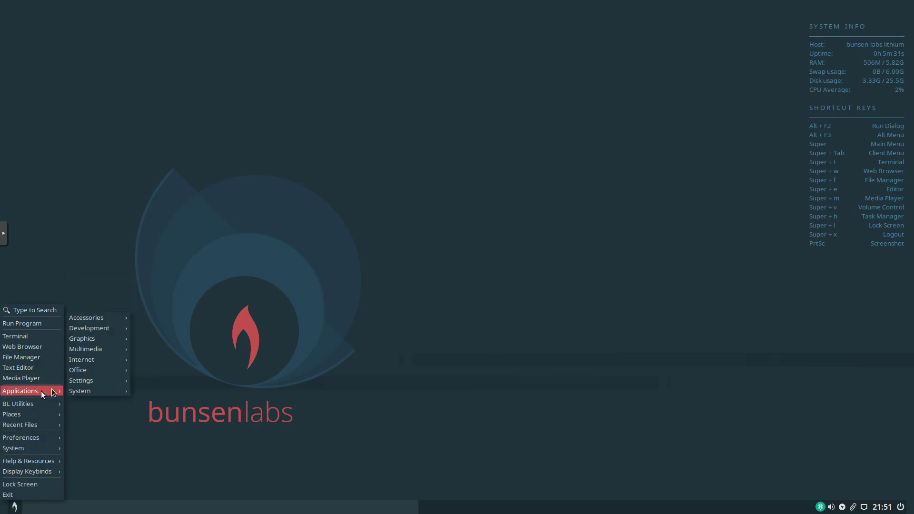
mouse_move(99, 334)
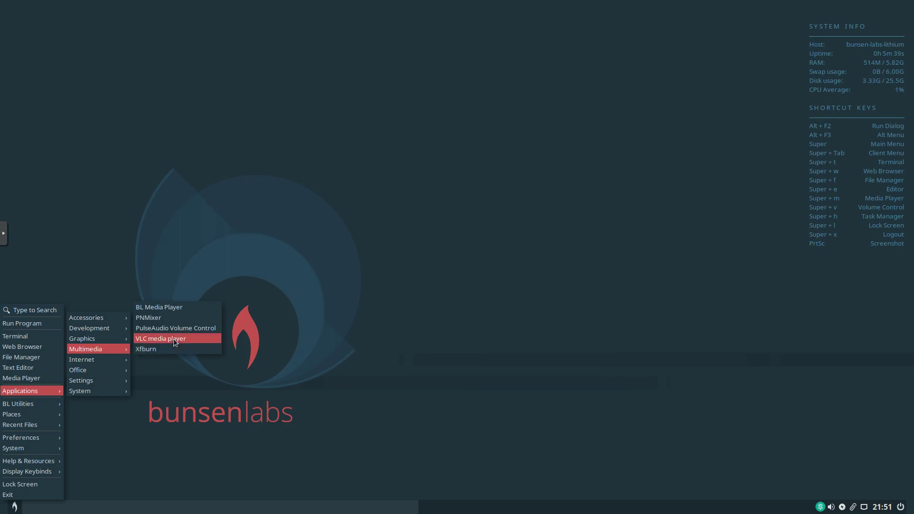
click(174, 338)
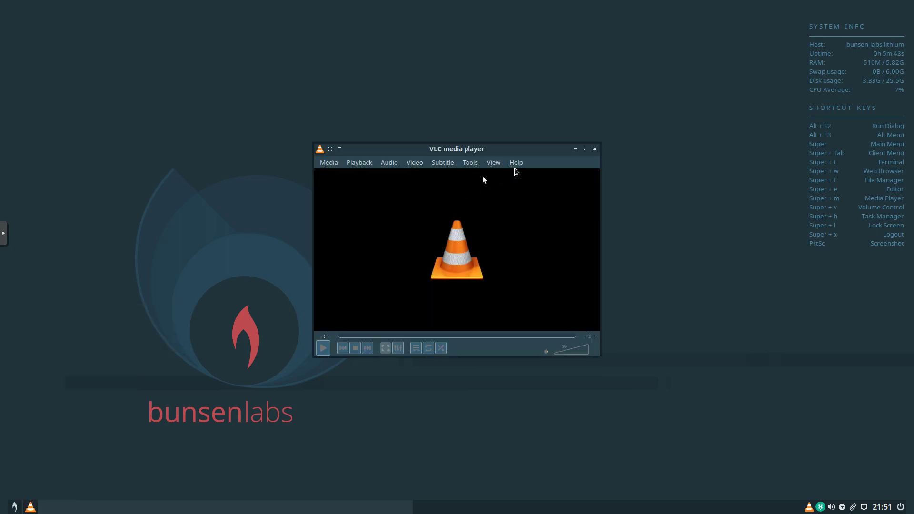
click(594, 149)
Launch LibreOffice Writer from the desktop menu's Applications > Office submenu.
right_click(451, 141)
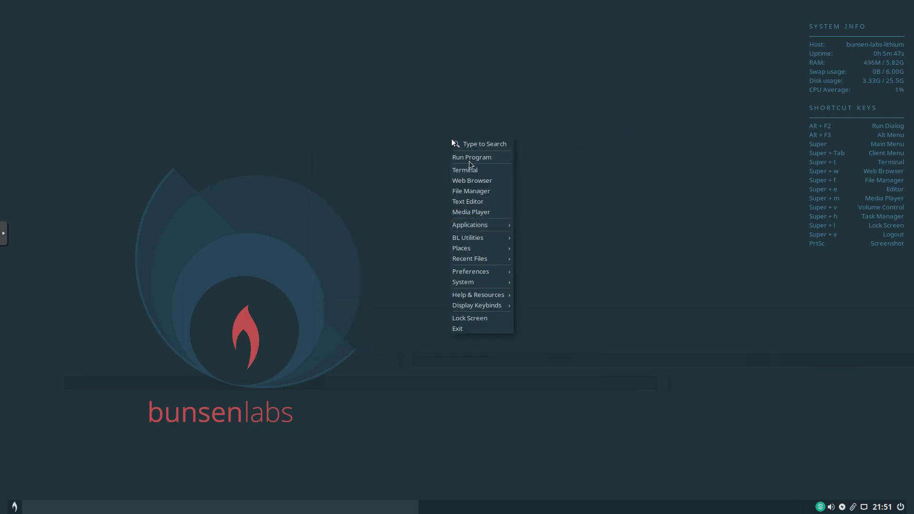
mouse_move(501, 222)
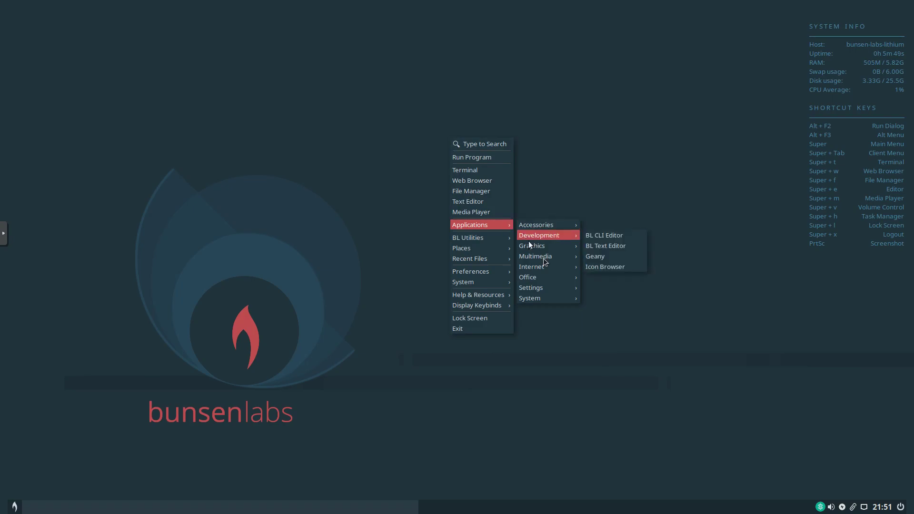
mouse_move(550, 267)
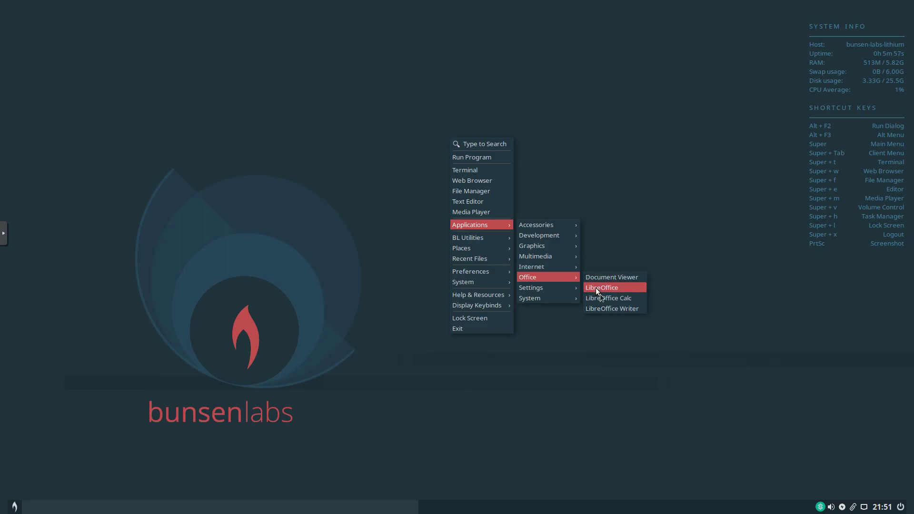
click(598, 310)
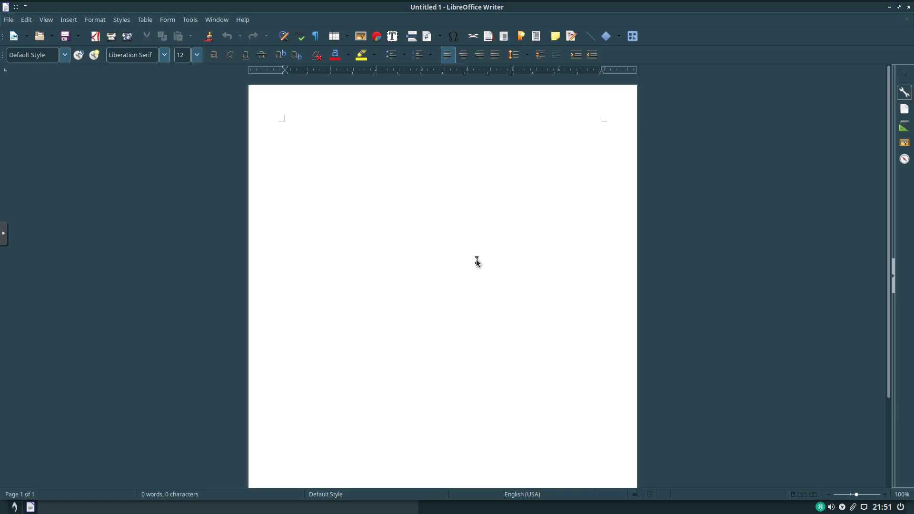
Start LibreOffice Calc by searching 'calc' in Synapse, then close the spreadsheet.
key(ctrl+space)
text(calc)
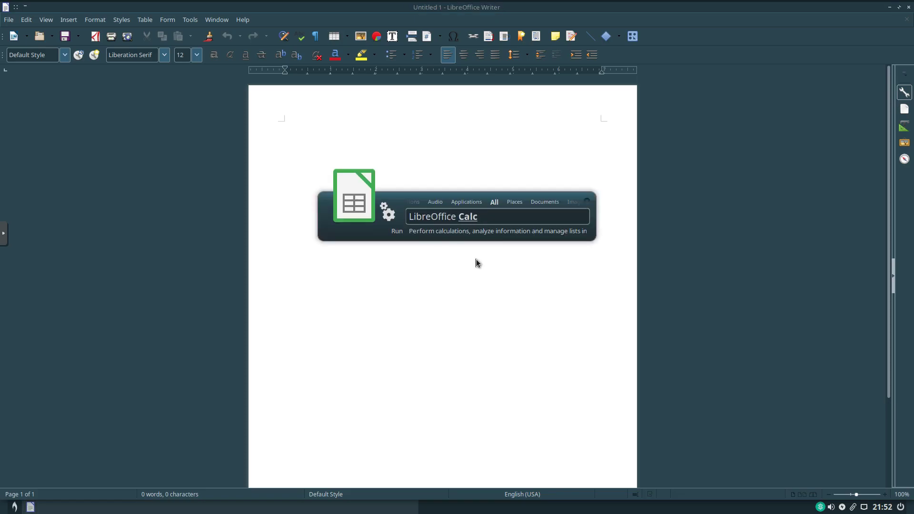
key(Return)
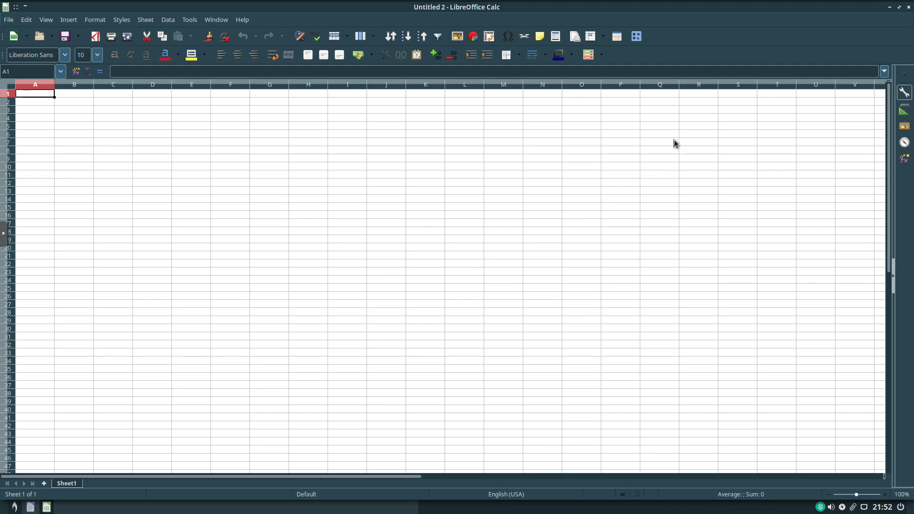
click(909, 7)
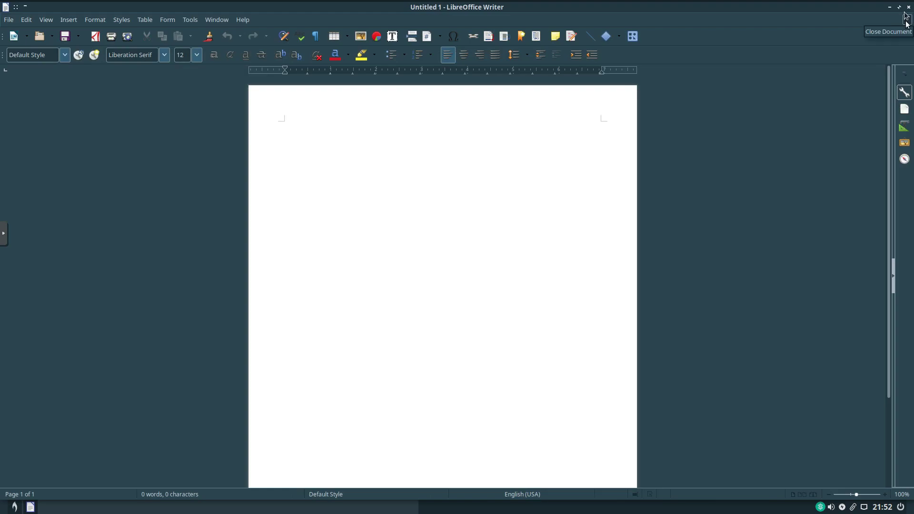
click(907, 7)
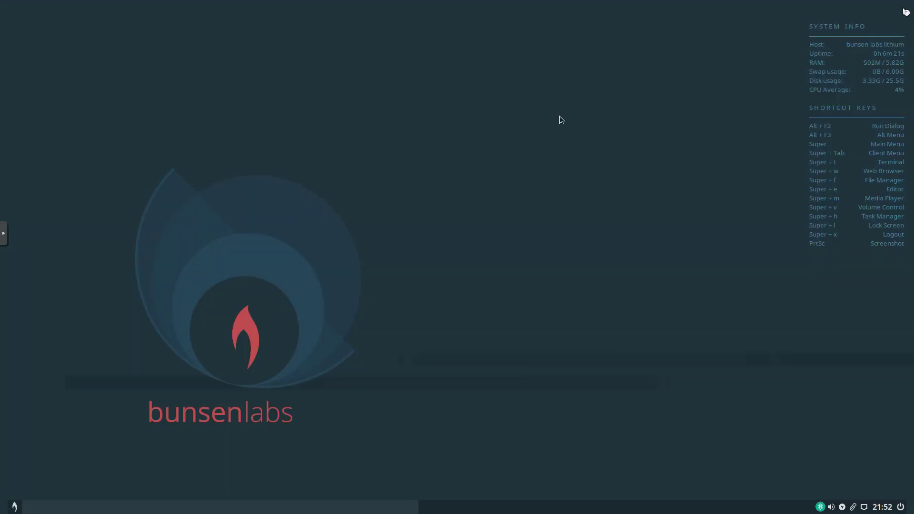
right_click(292, 243)
mouse_move(333, 329)
mouse_move(386, 390)
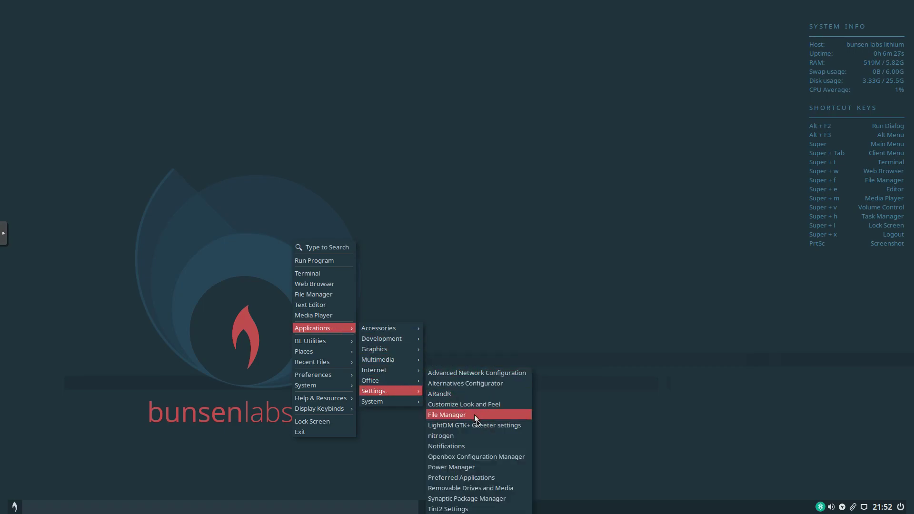
click(481, 499)
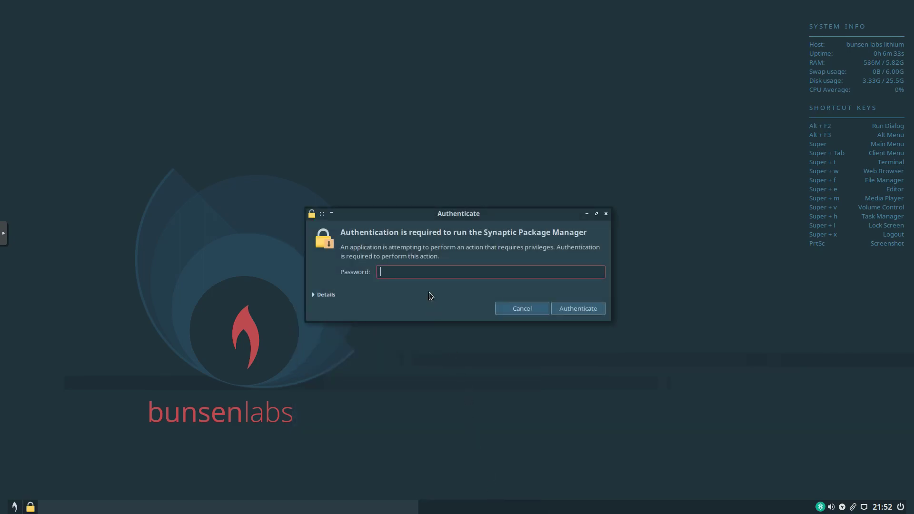
text(•••••••)
key(Return)
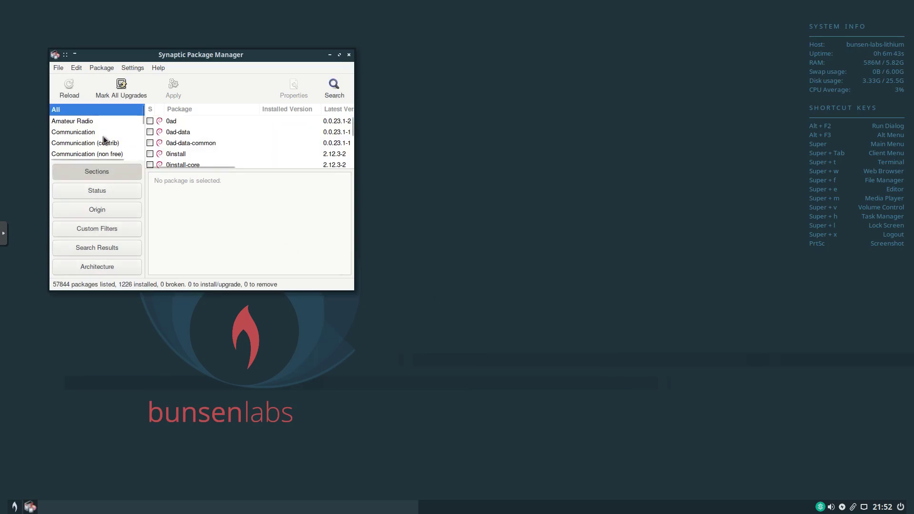
click(349, 56)
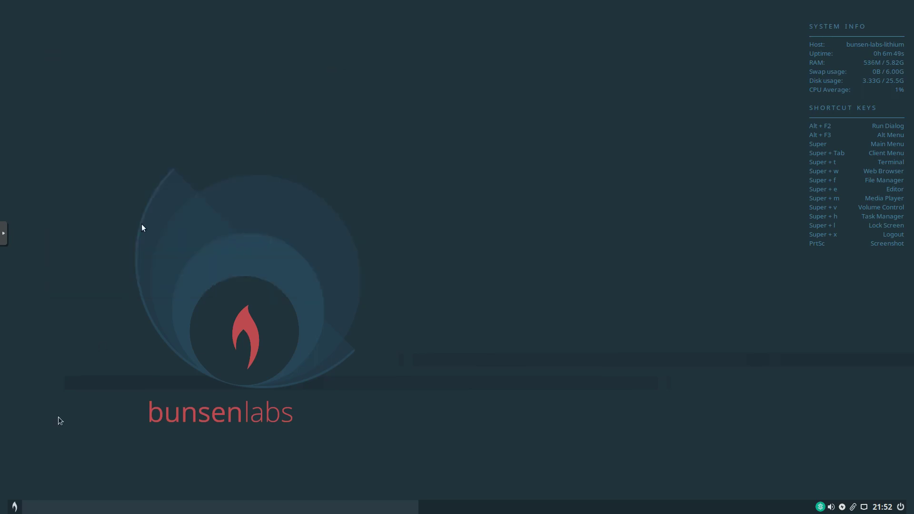
right_click(359, 184)
mouse_move(404, 270)
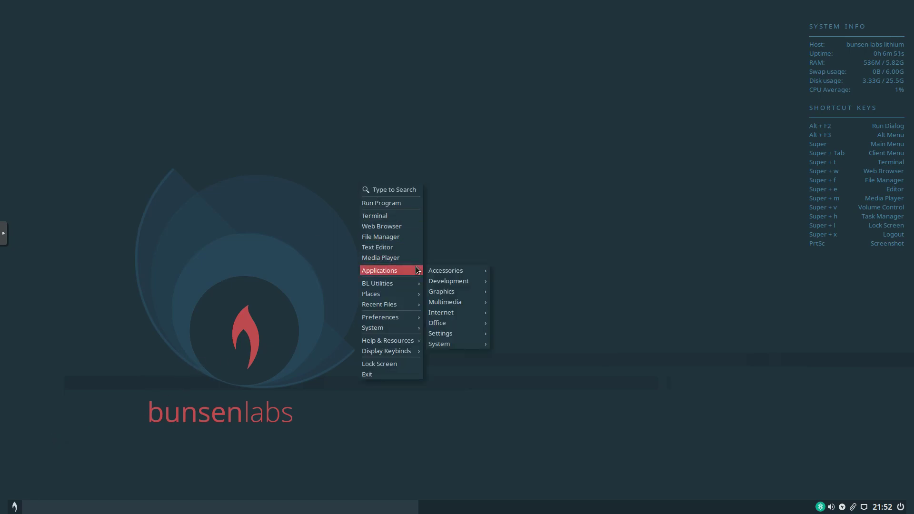
mouse_move(464, 343)
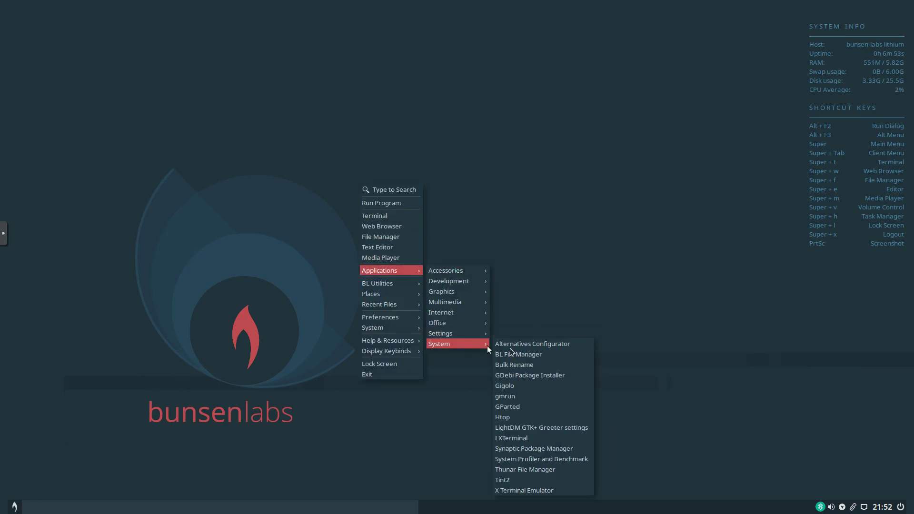
click(539, 417)
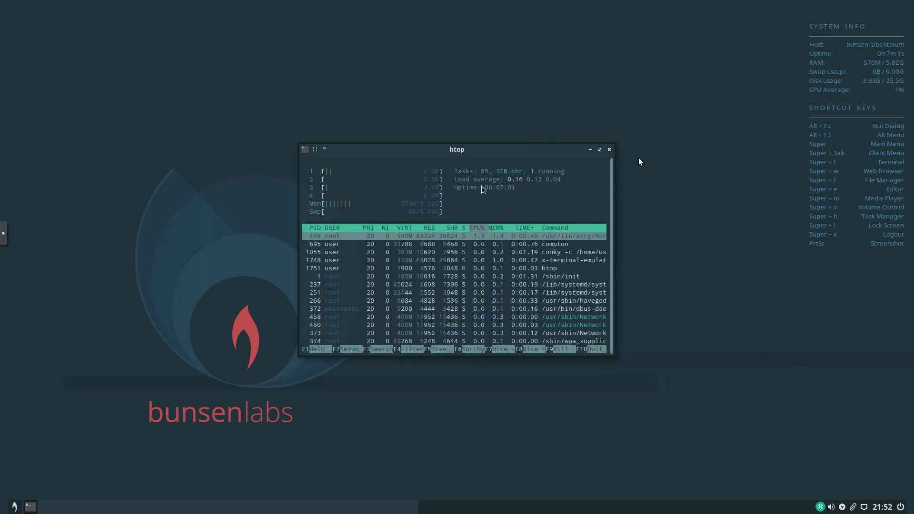
Close htop and open the Openbox Configuration Manager from the desktop menu.
click(610, 150)
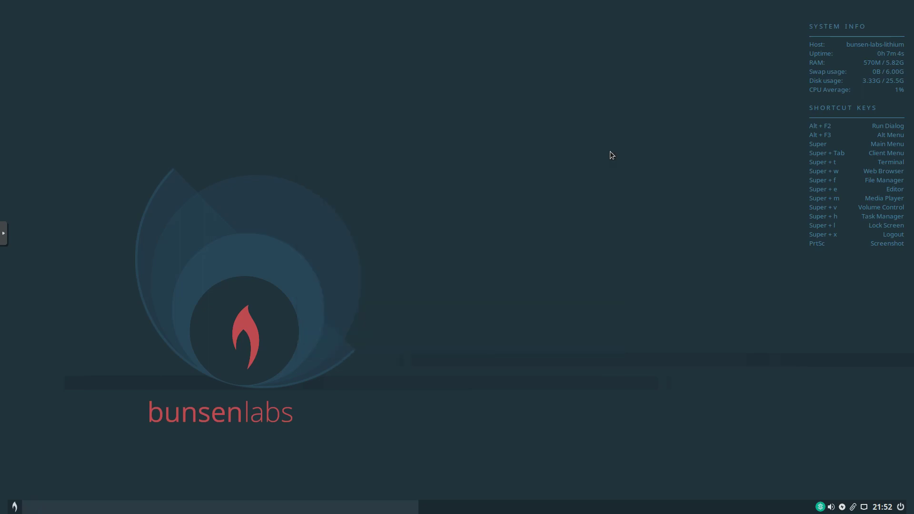
right_click(458, 112)
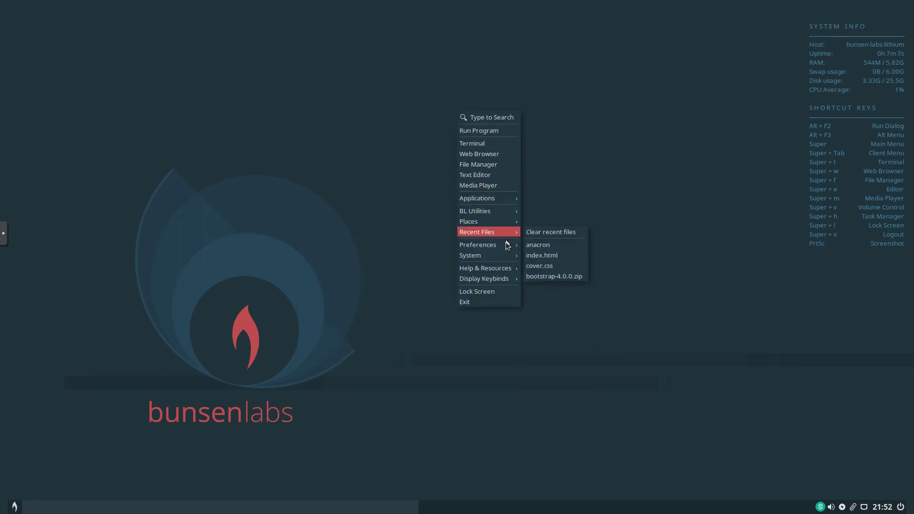
mouse_move(505, 245)
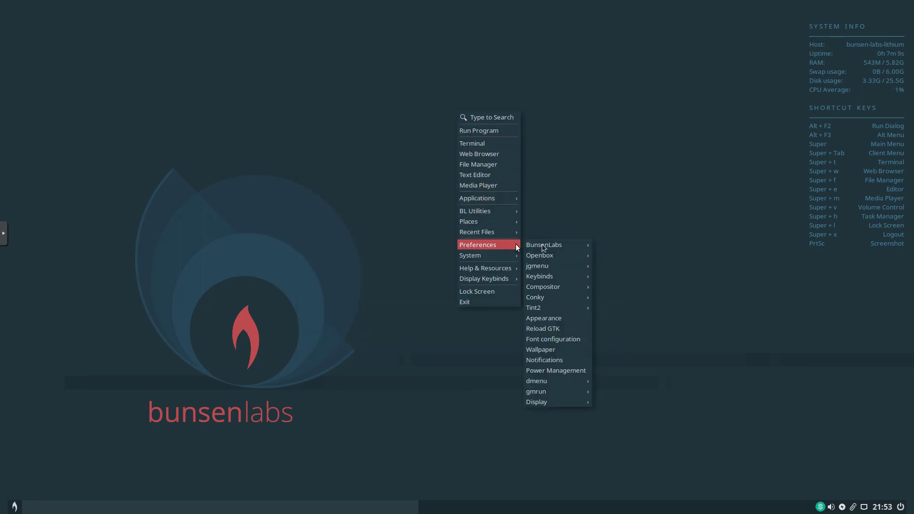
mouse_move(550, 256)
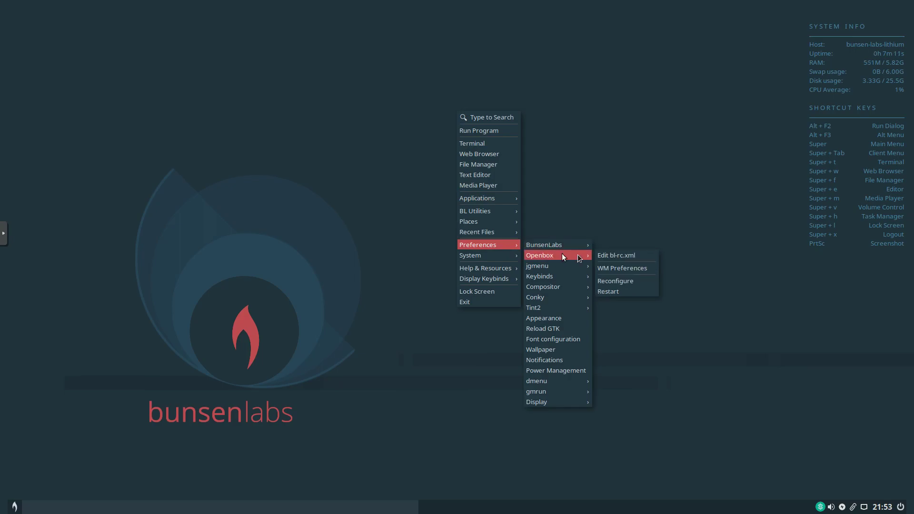
click(607, 265)
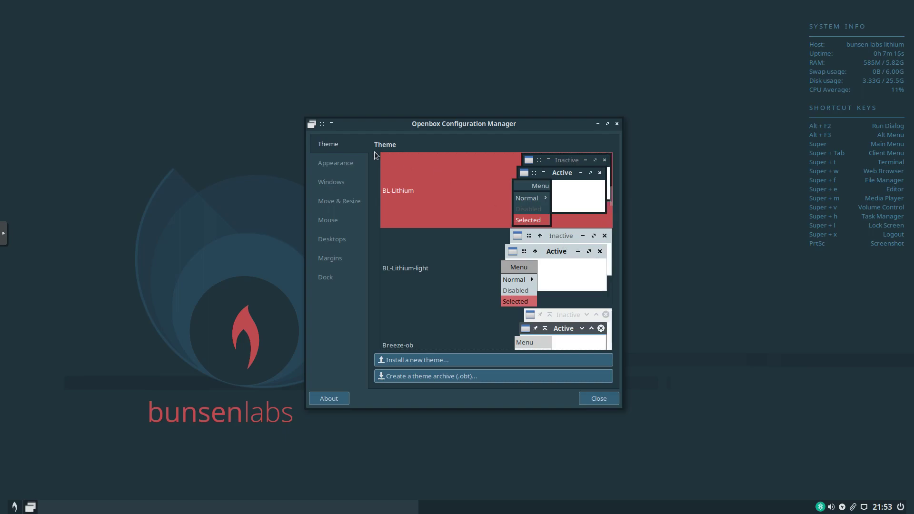
Review the Appearance, Windows, Move & Resize, Mouse, Desktops, Margins and Dock pages, then close.
click(346, 161)
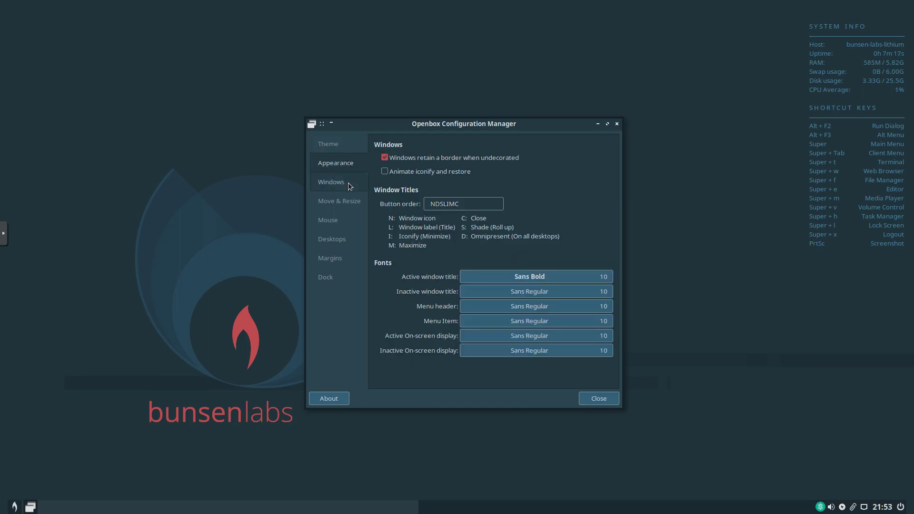
click(347, 182)
click(348, 200)
click(347, 220)
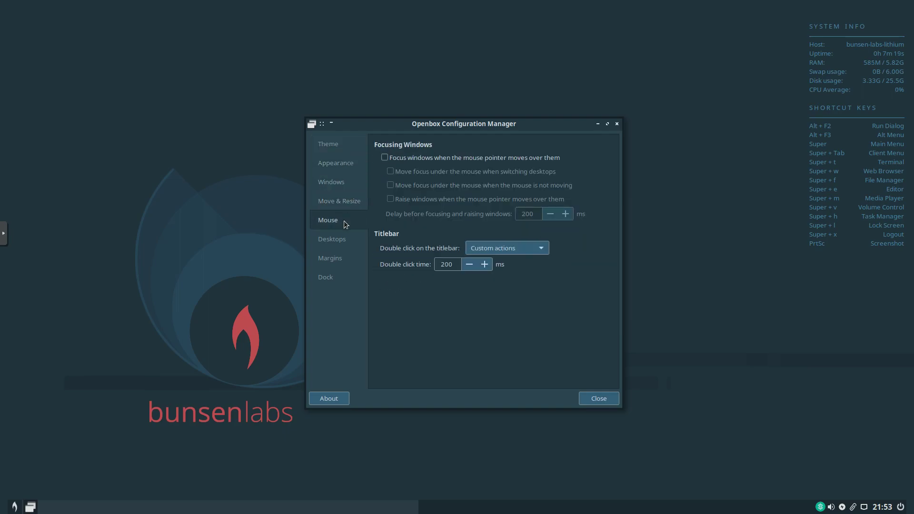
click(346, 245)
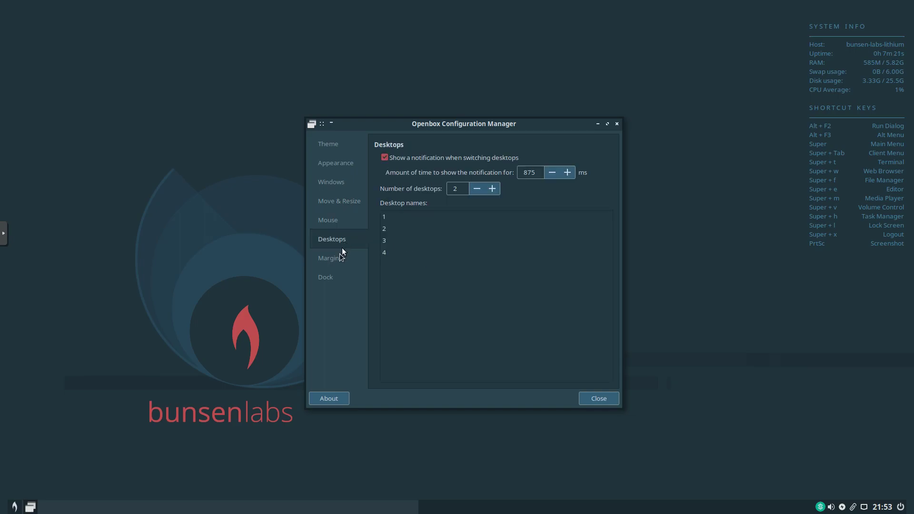
click(340, 257)
click(339, 277)
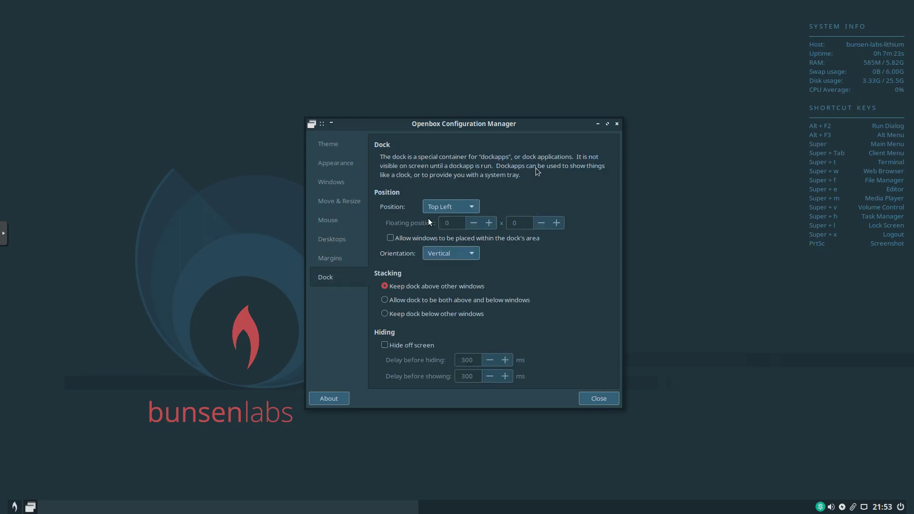
click(617, 124)
right_click(267, 79)
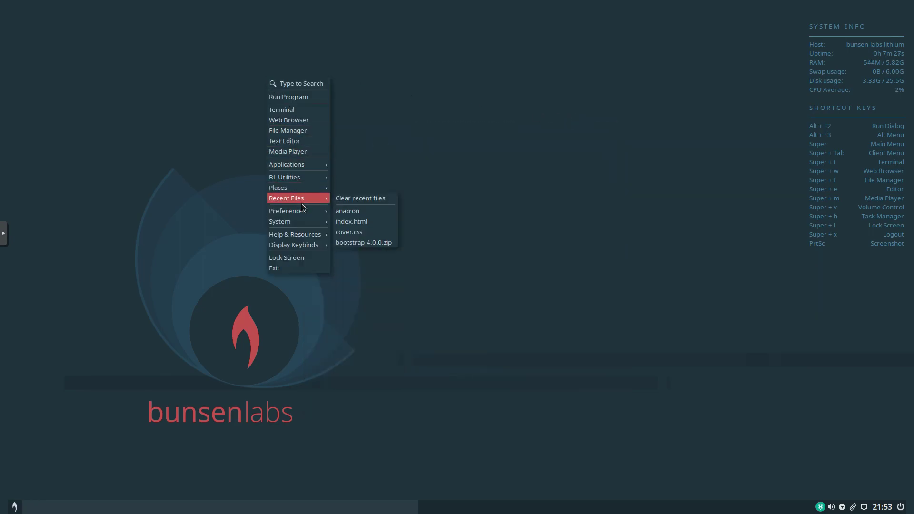
mouse_move(301, 208)
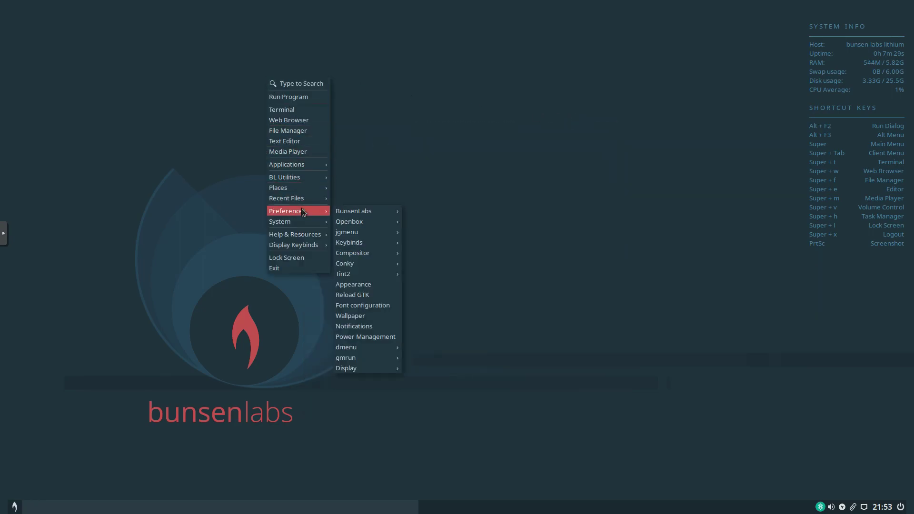
mouse_move(372, 256)
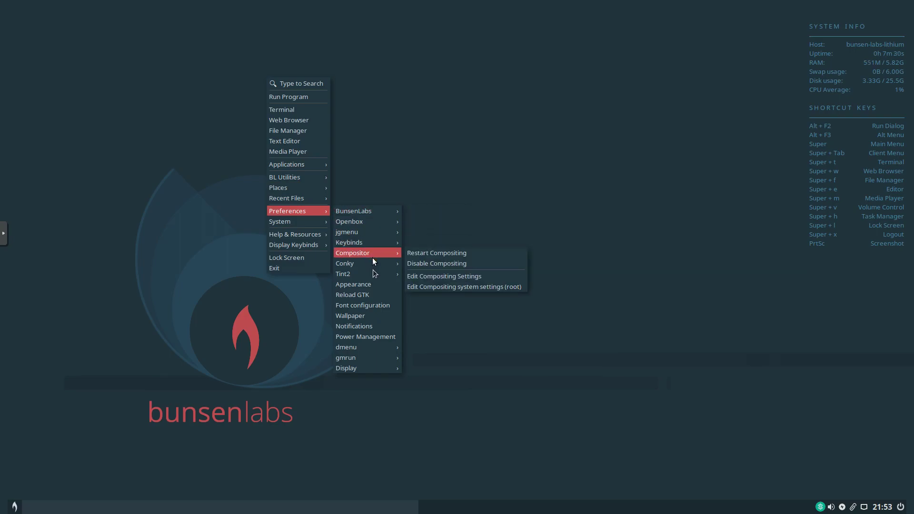
click(365, 285)
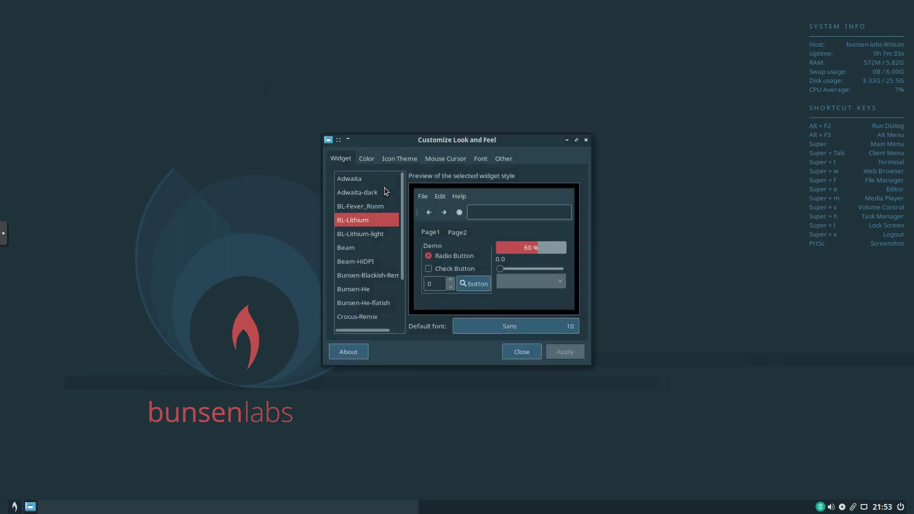
click(367, 162)
click(404, 161)
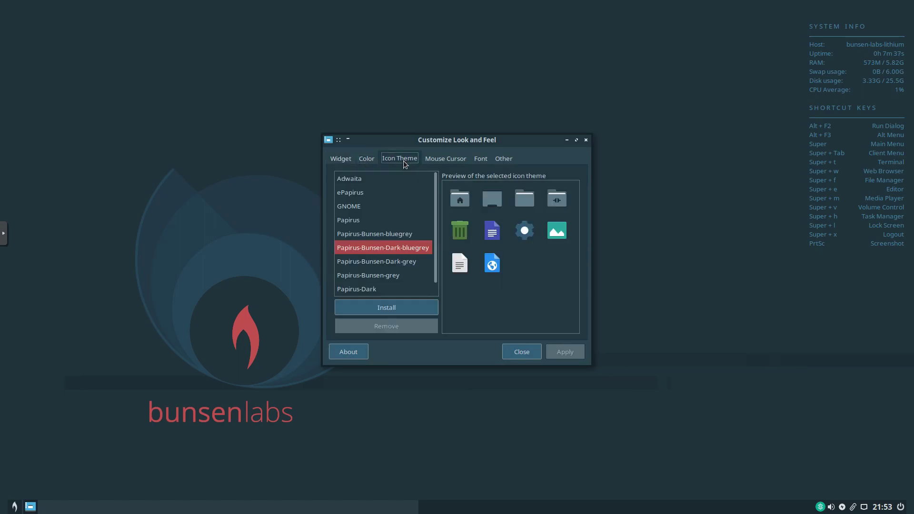
click(460, 162)
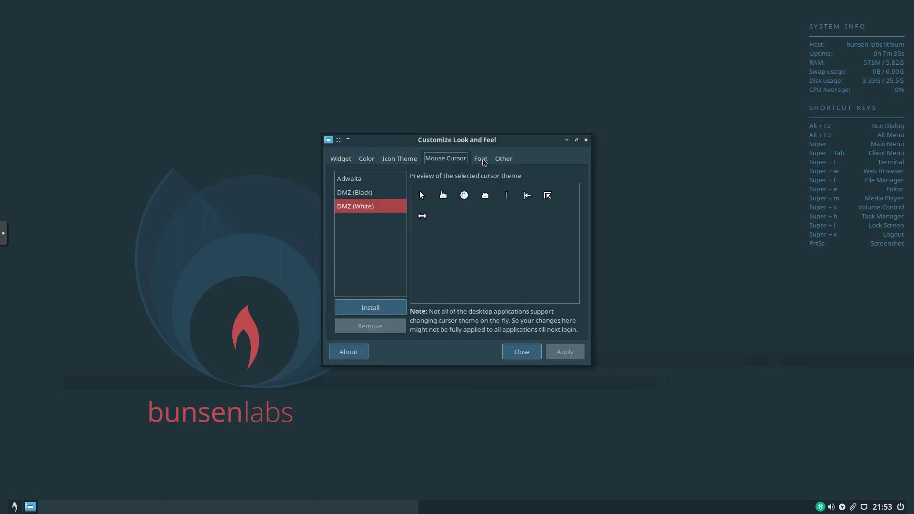
click(480, 160)
click(514, 158)
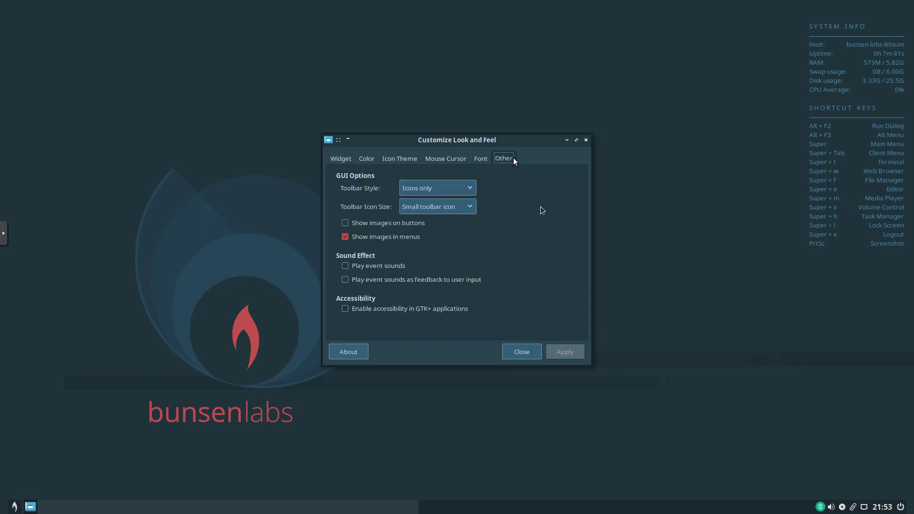
click(516, 354)
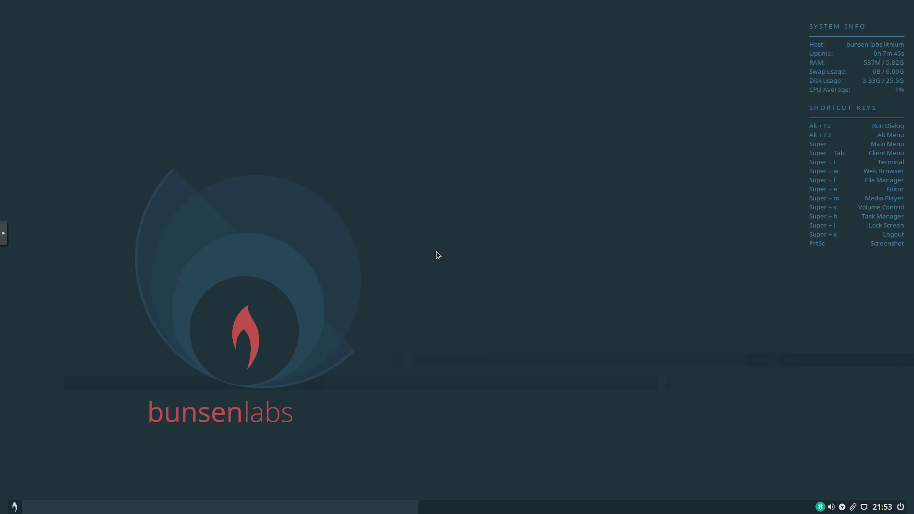
Start Firefox ESR by searching 'fi' in the Synapse launcher.
key(ctrl+space)
text(fi)
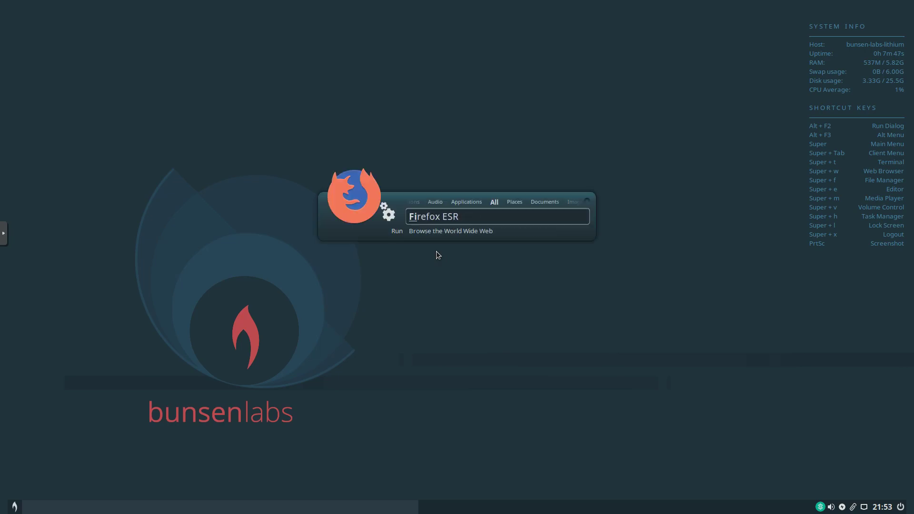
key(Return)
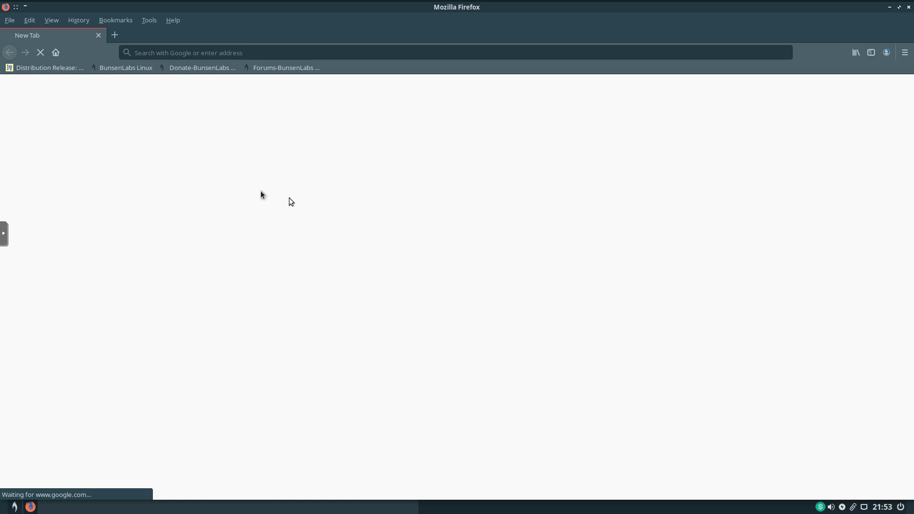
Open the DistroWatch BunsenLabs Lithium release bookmark and scroll through the article.
click(50, 72)
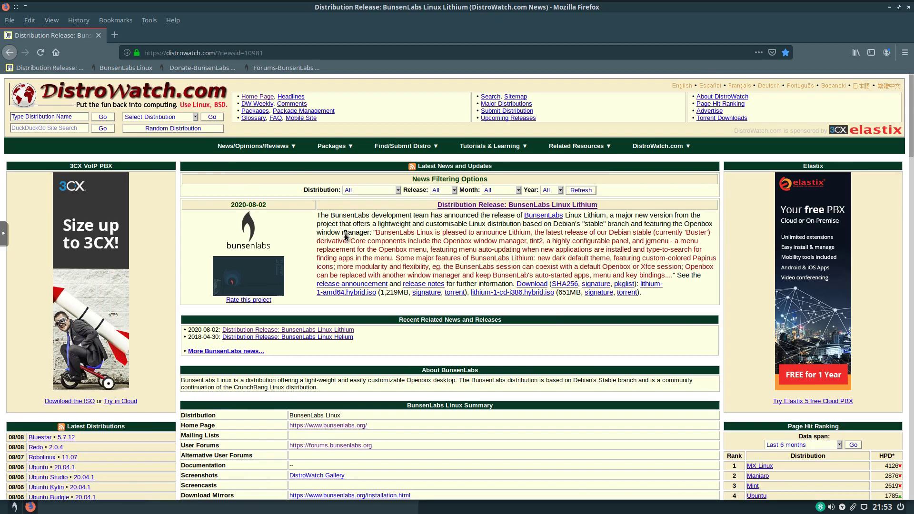
scroll(439, 250, down, 3)
scroll(456, 262, down, 20)
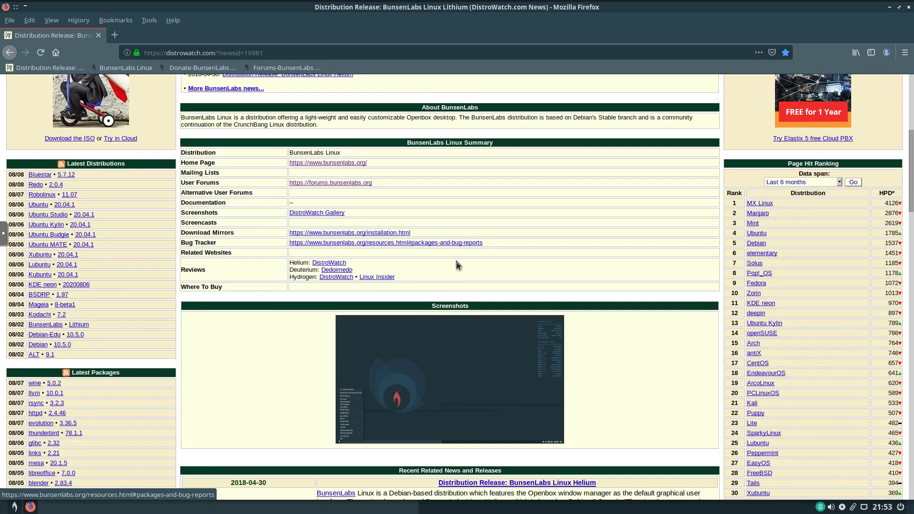
scroll(456, 266, down, 5)
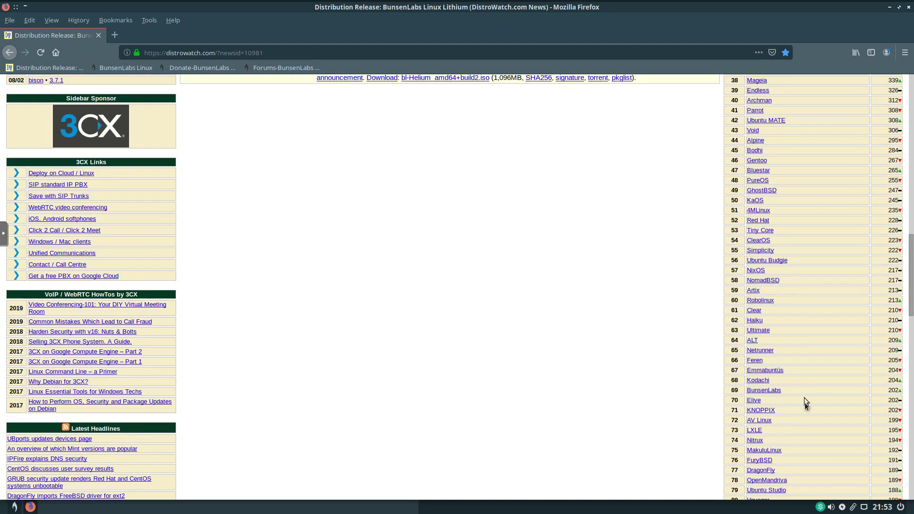
scroll(262, 321, up, 14)
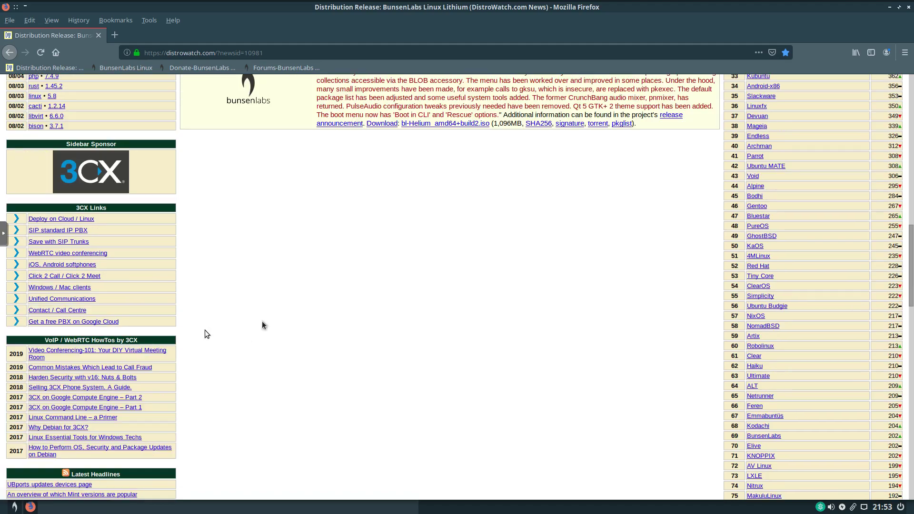
scroll(261, 321, up, 5)
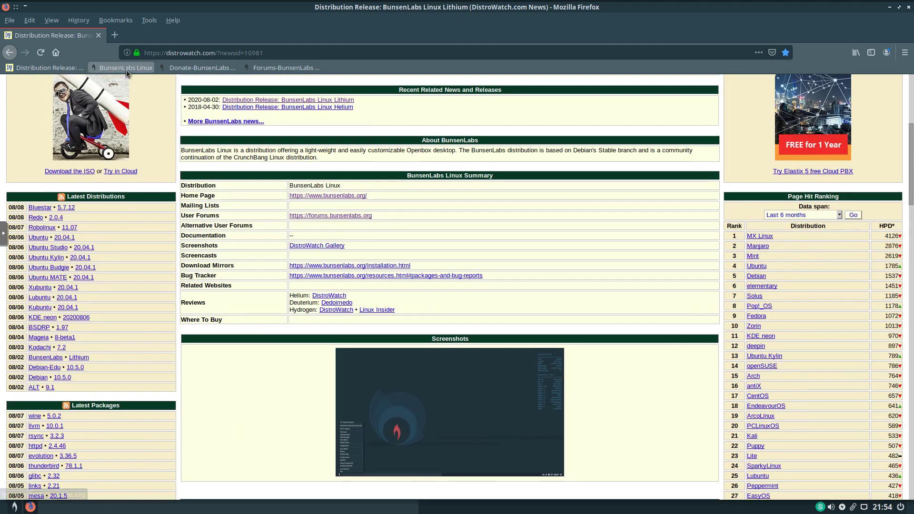
Open and scroll the BunsenLabs Linux homepage bookmark, then open the Forums-BunsenLabs bookmark.
click(127, 69)
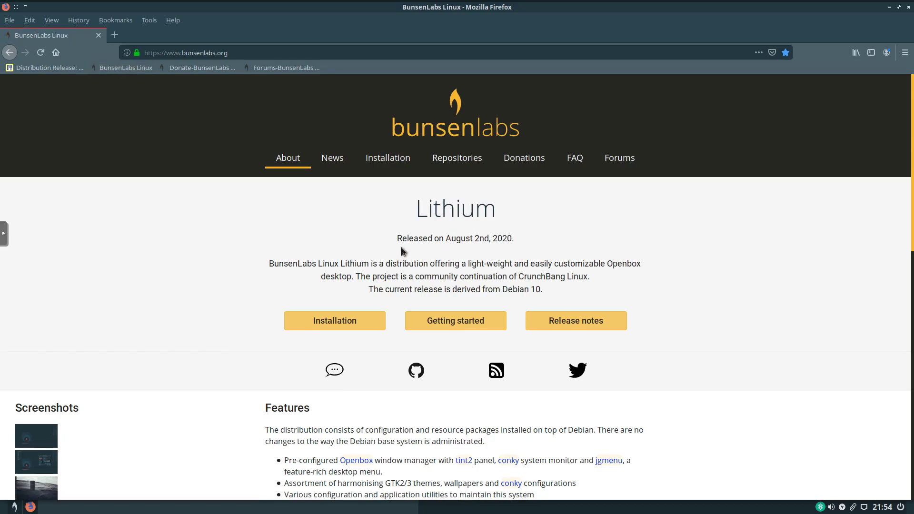
scroll(401, 252, down, 6)
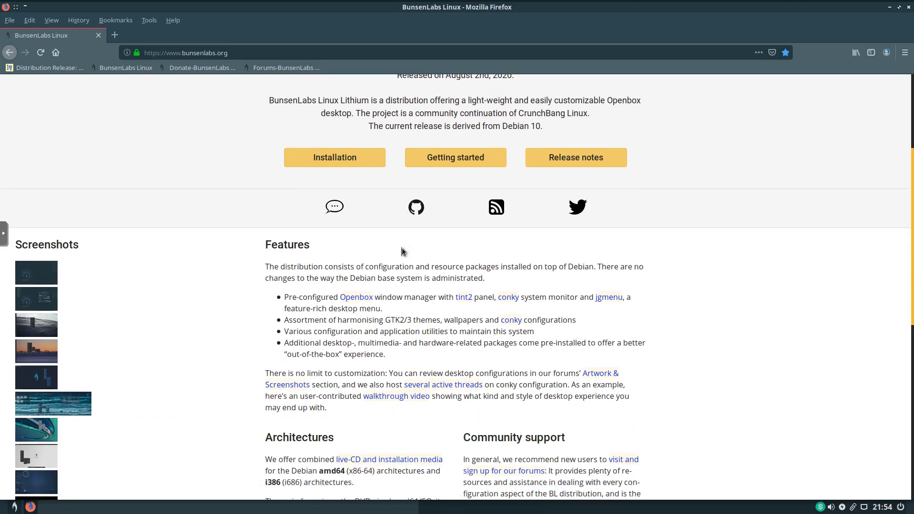
scroll(90, 280, down, 2)
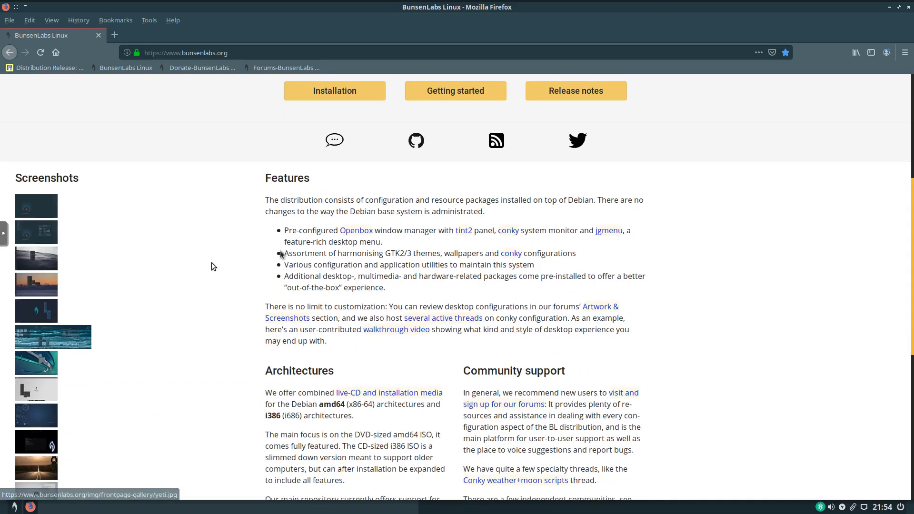
scroll(280, 143, up, 4)
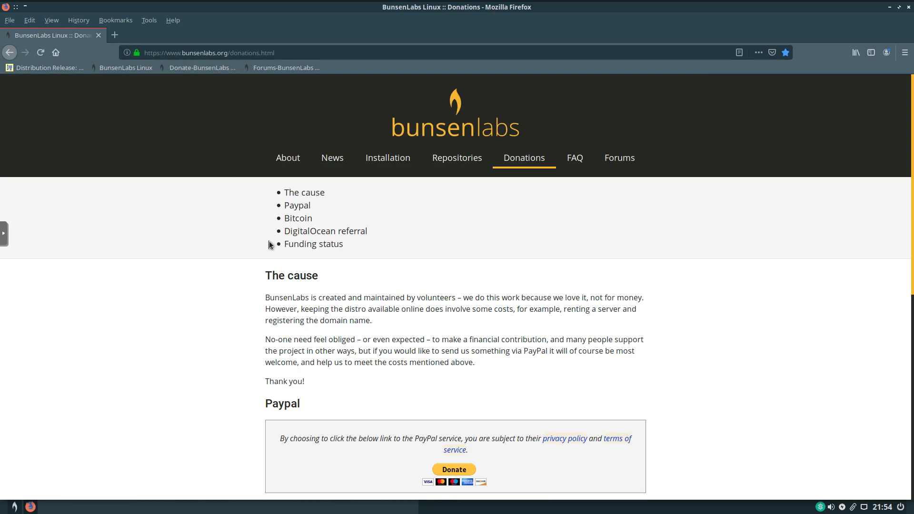
scroll(207, 256, down, 4)
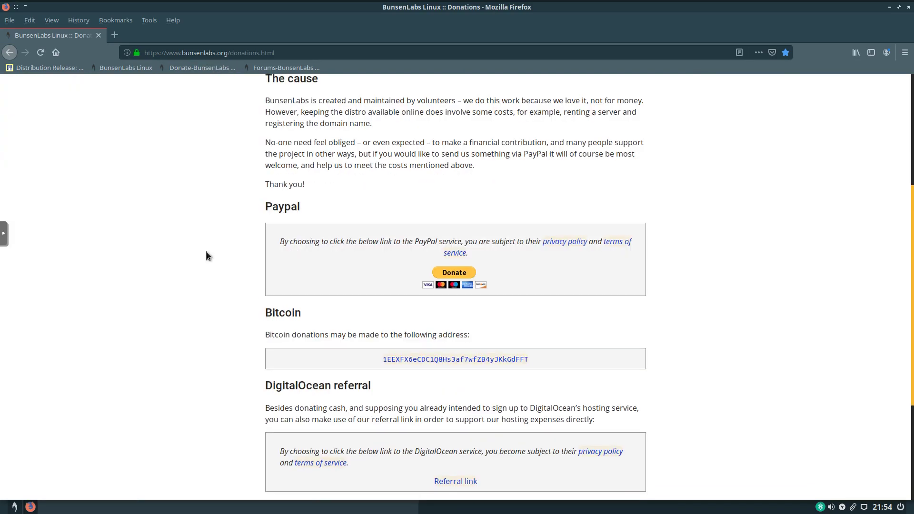
scroll(207, 256, down, 3)
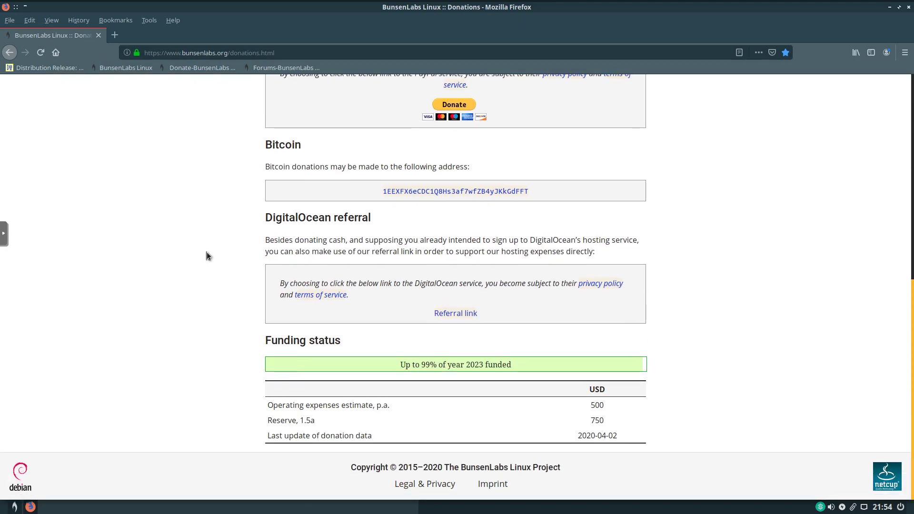
scroll(206, 252, up, 5)
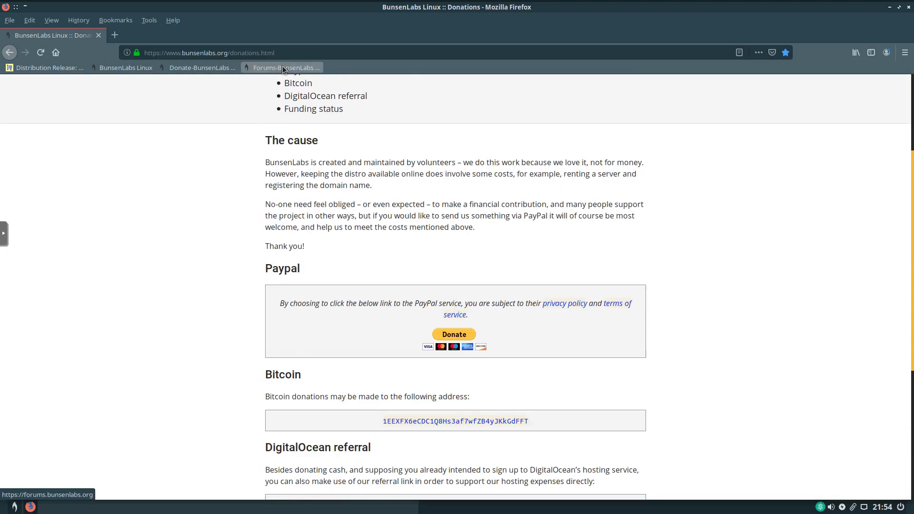
click(283, 67)
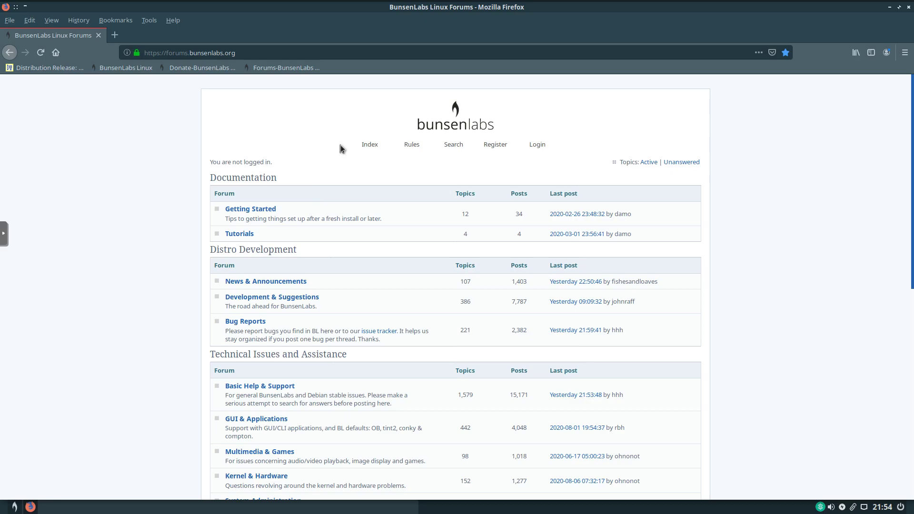
Close the last Firefox tab to exit the browser, leaving only the conky panel on the desktop.
click(101, 35)
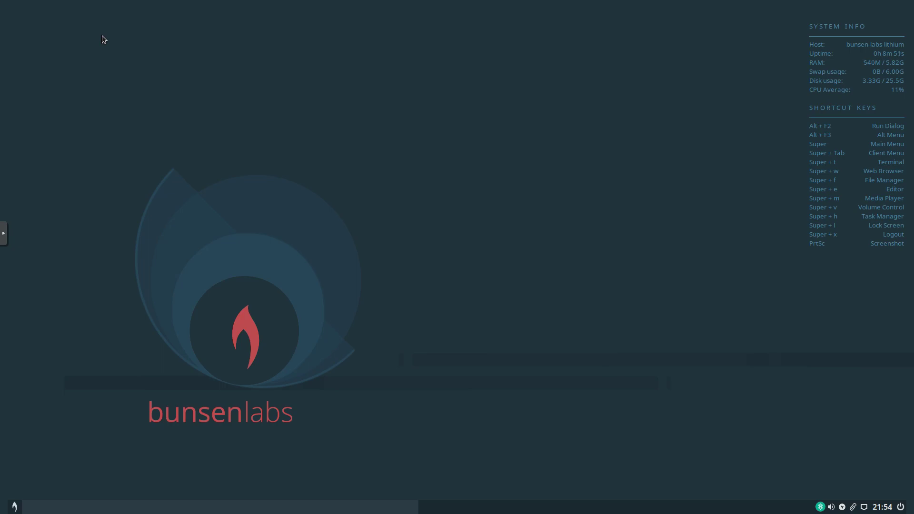